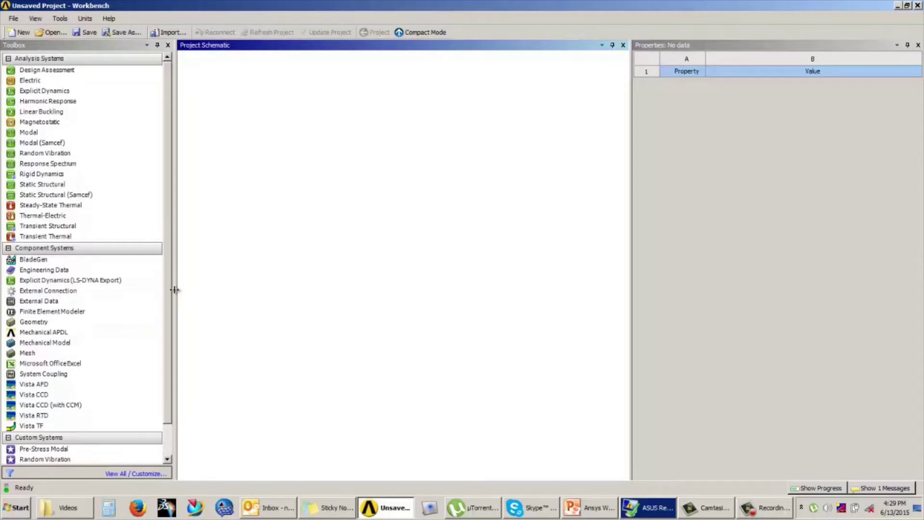
- Collapse the Analysis Systems, Component Systems and Custom Systems groups in the toolbox
scroll(169, 288, down, 2)
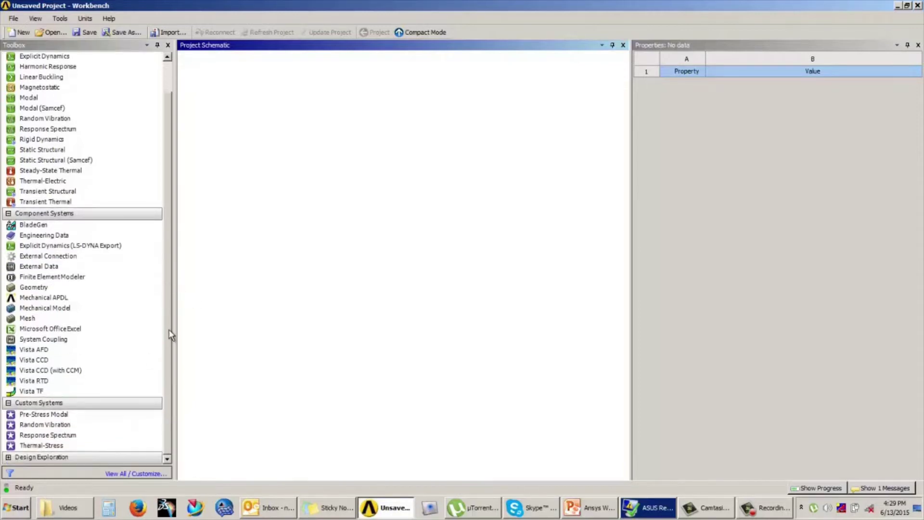
scroll(171, 312, up, 2)
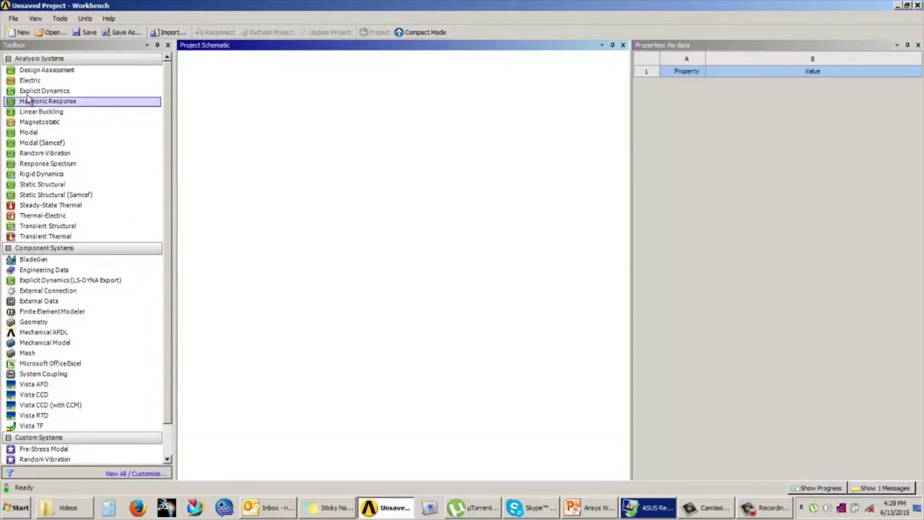
click(9, 59)
click(8, 71)
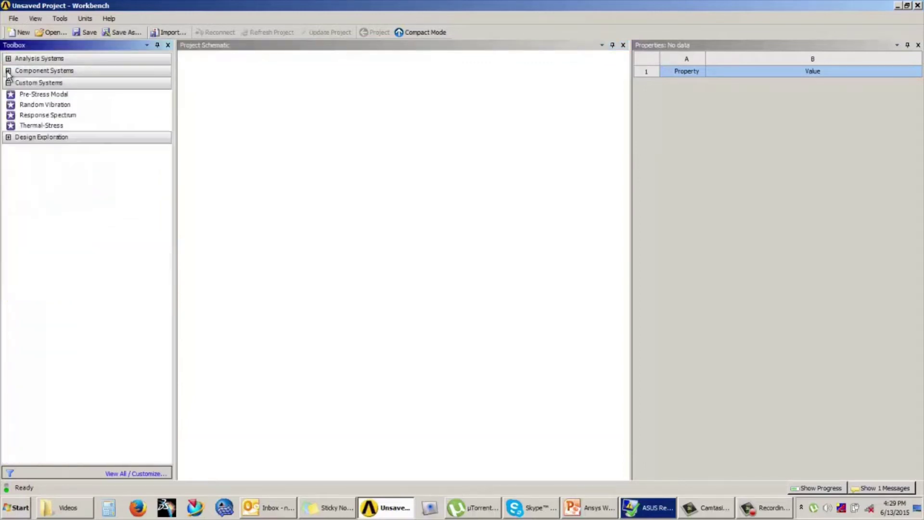
click(8, 83)
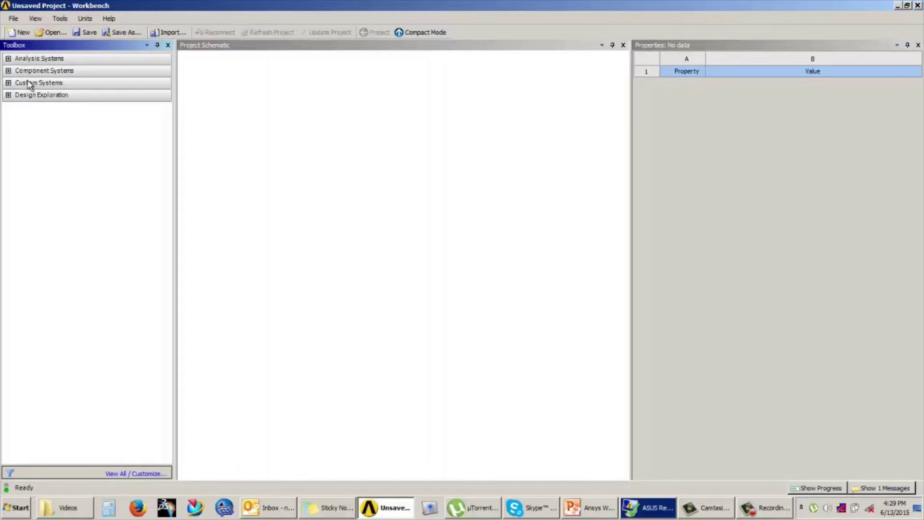
- Expand the Analysis Systems, Component Systems, Custom Systems and Design Exploration groups in the toolbox
click(8, 58)
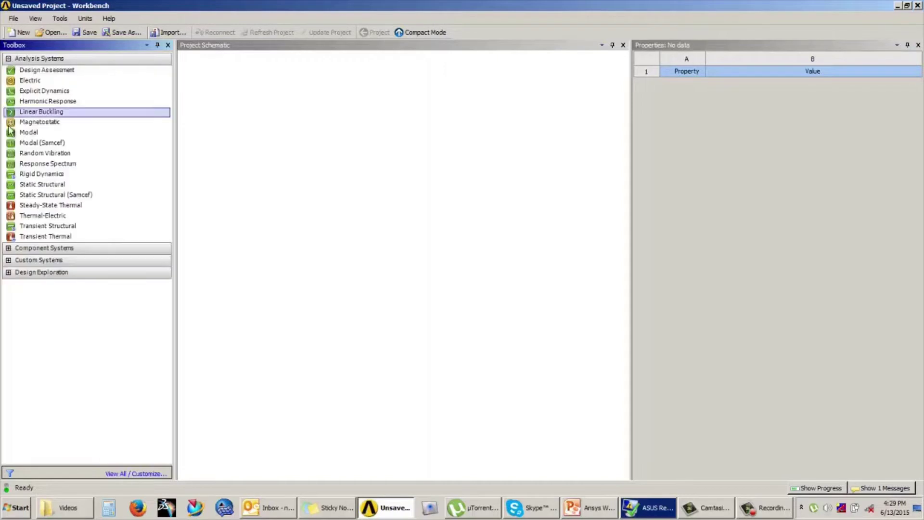
click(8, 247)
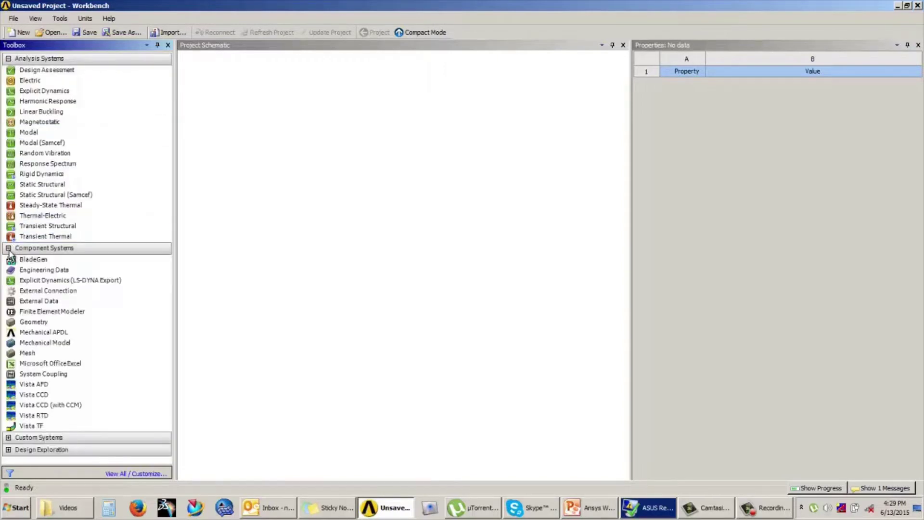
click(8, 438)
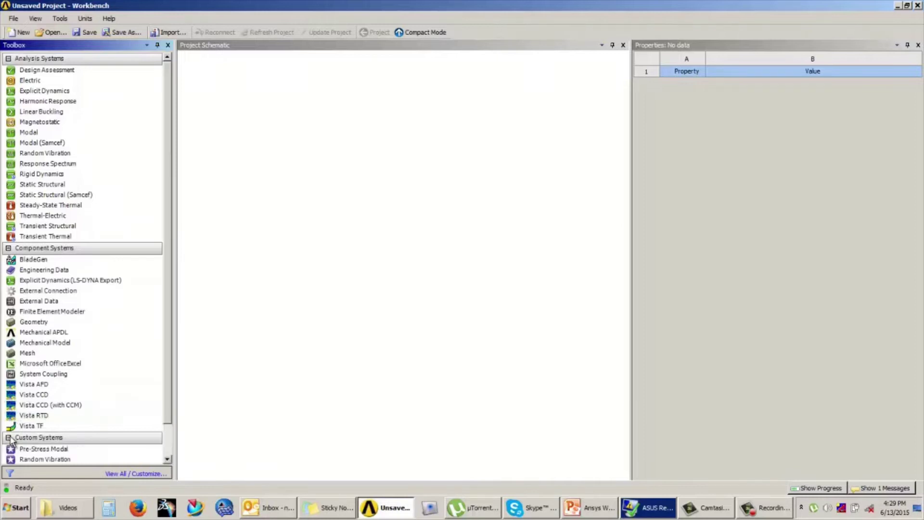
drag(170, 388, 169, 415)
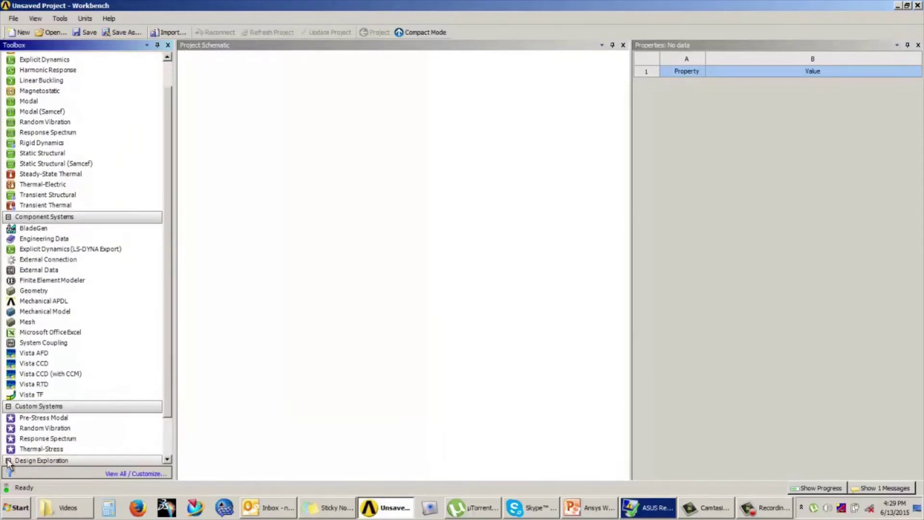
drag(172, 343, 167, 250)
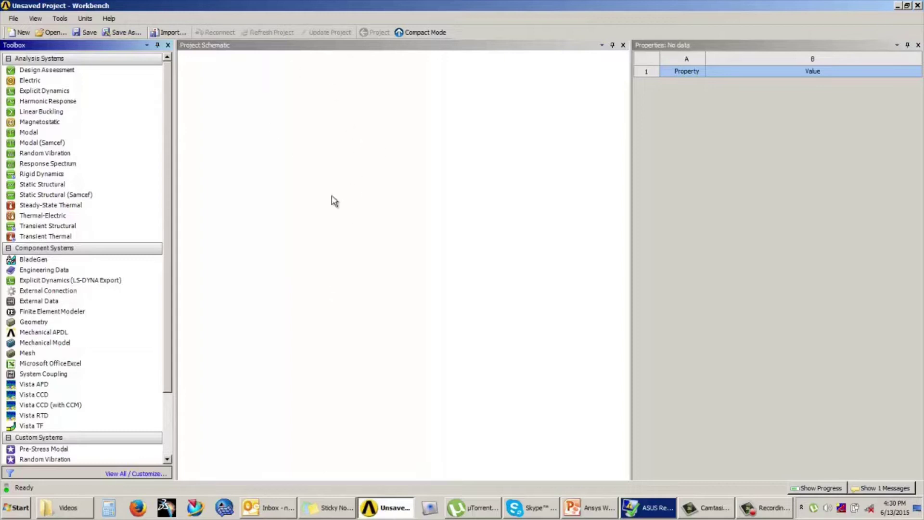
click(769, 509)
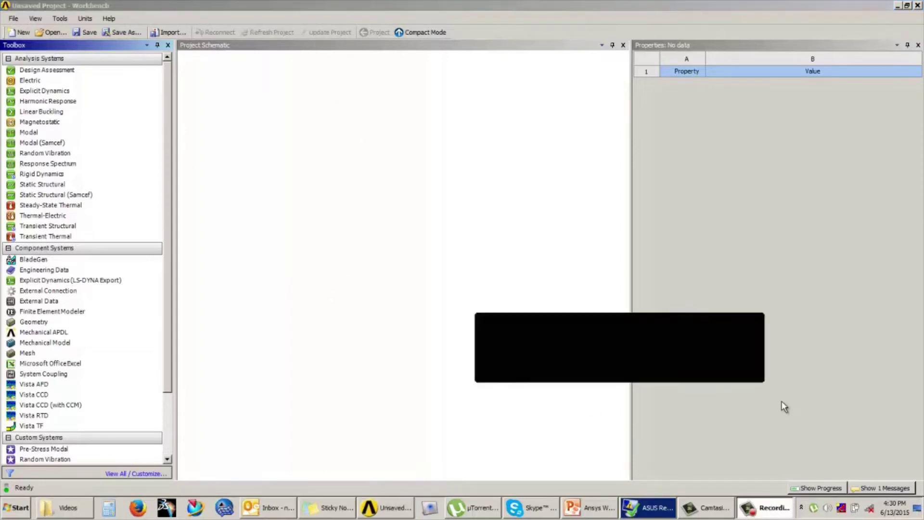
click(239, 217)
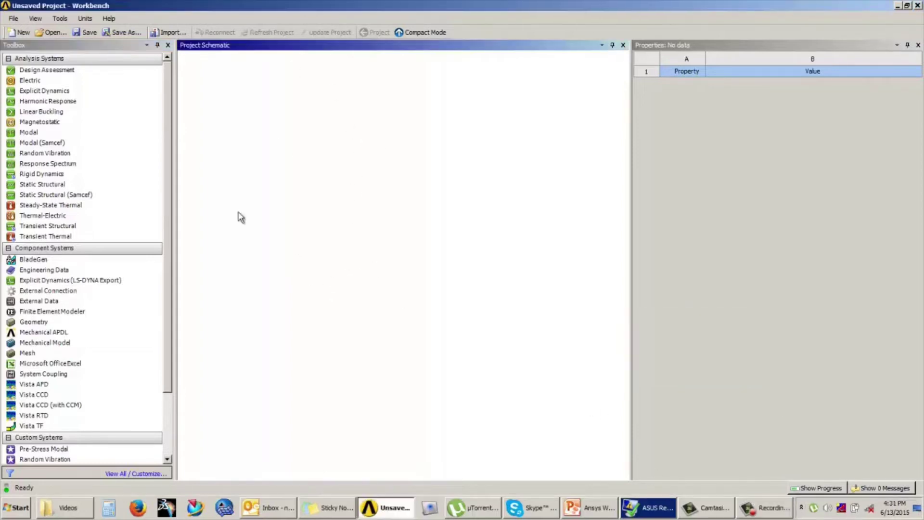
- Open the project file Structural Analysis Day3 from the Ansys Workbench training practise folder
click(48, 36)
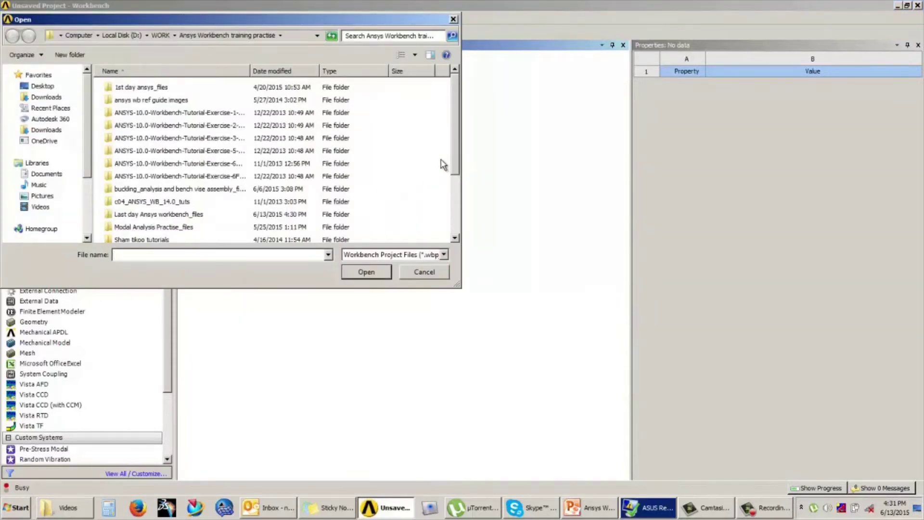
drag(453, 139, 452, 227)
click(160, 237)
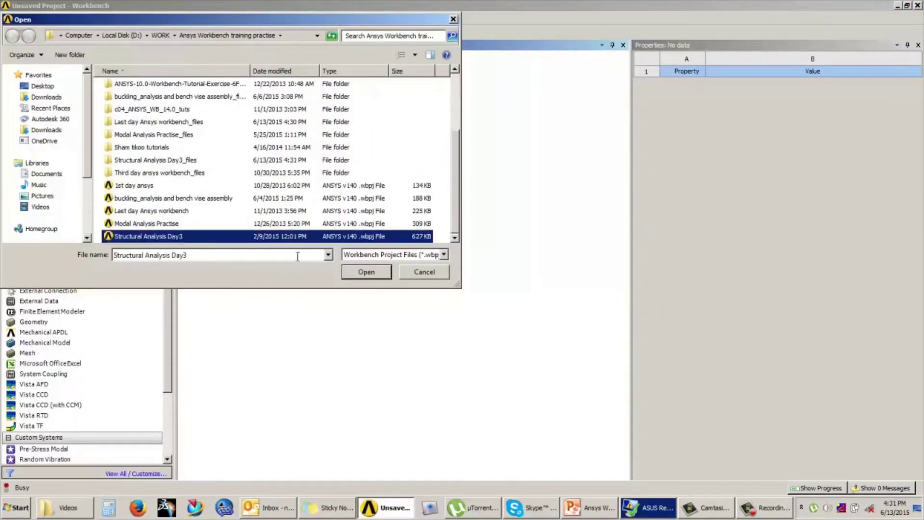
click(370, 272)
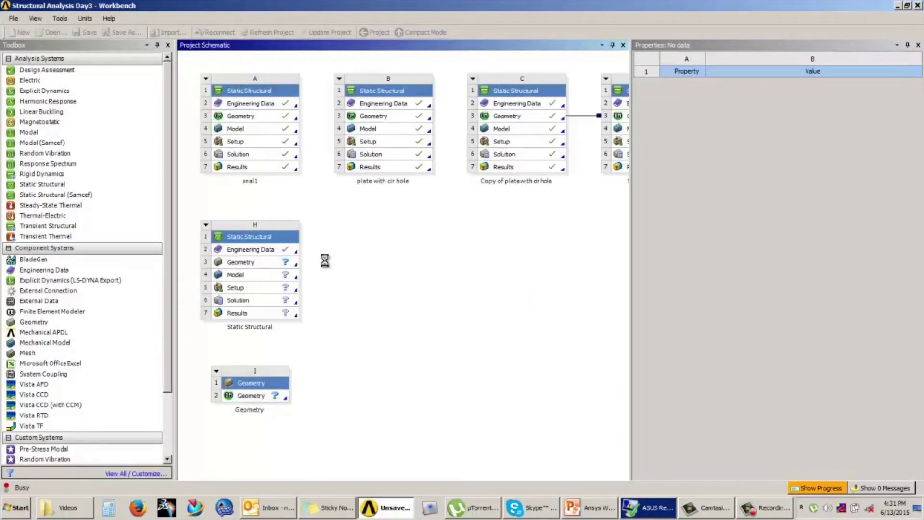
- Add a Static Structural system beside system H in the project schematic and name it "Stress Analysis of Steel Bracket"
drag(289, 477, 270, 474)
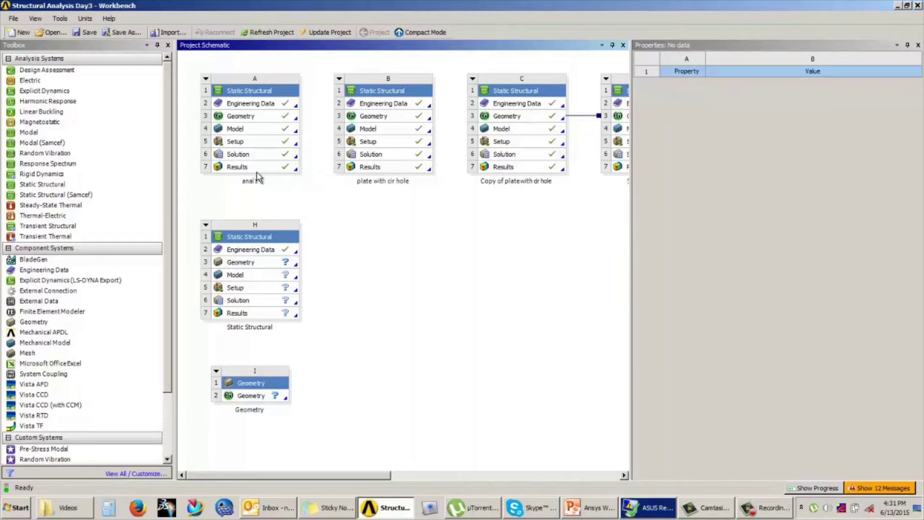
drag(307, 477, 428, 477)
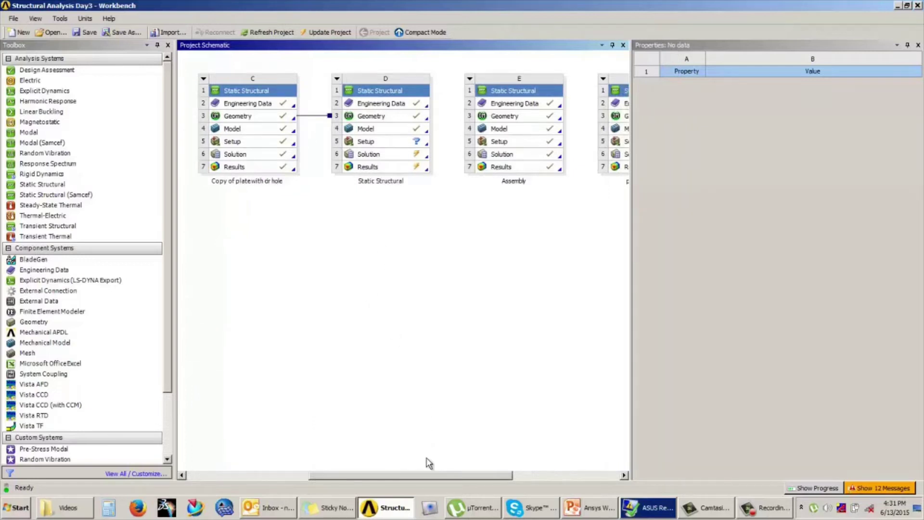
drag(426, 477, 300, 481)
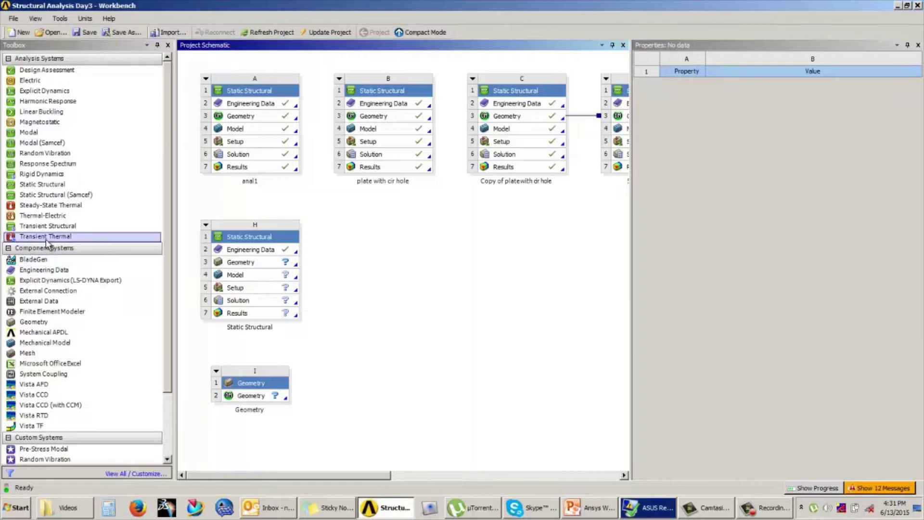
click(49, 190)
drag(49, 190, 398, 270)
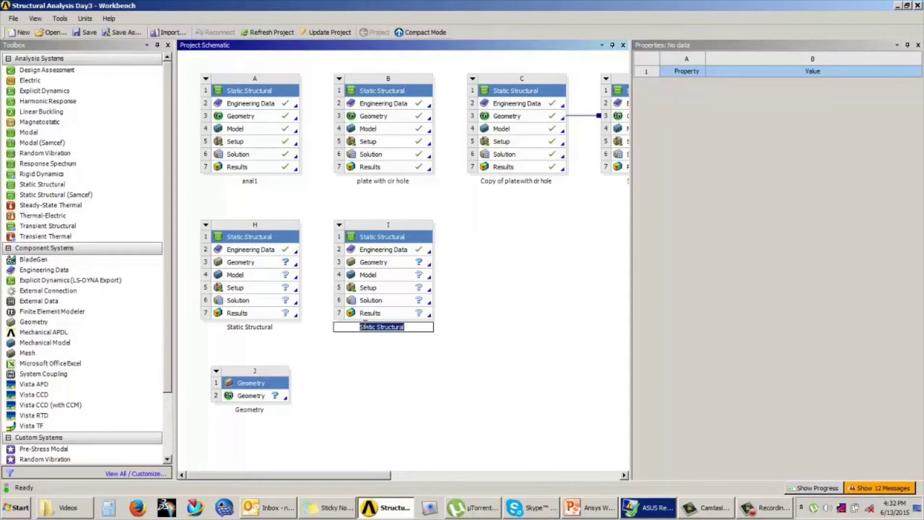
text(Stress Analysis of Steel Bracket)
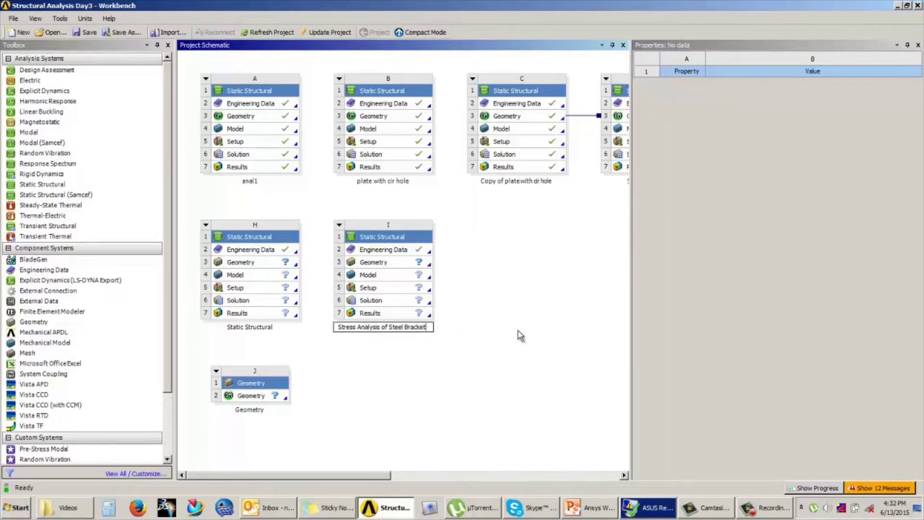
click(385, 334)
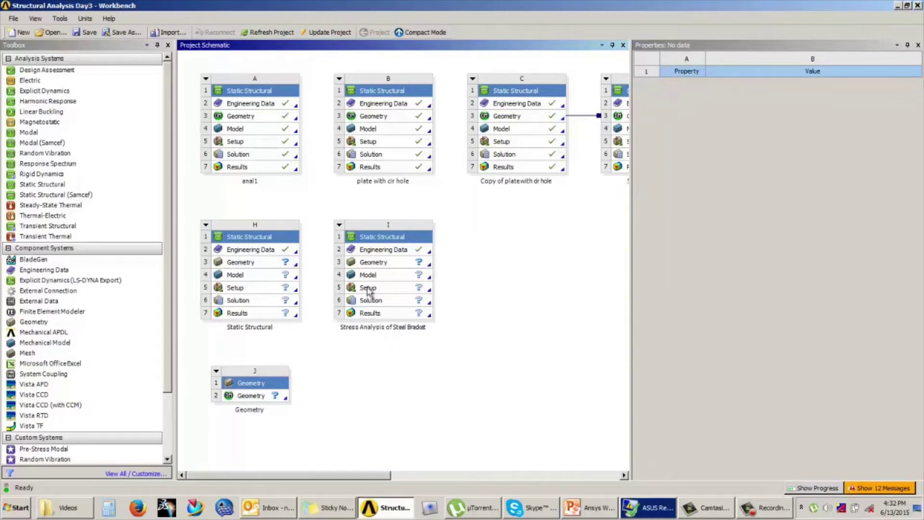
- Add a new Modal analysis system to the project schematic with its default name
right_click(478, 265)
mouse_move(511, 340)
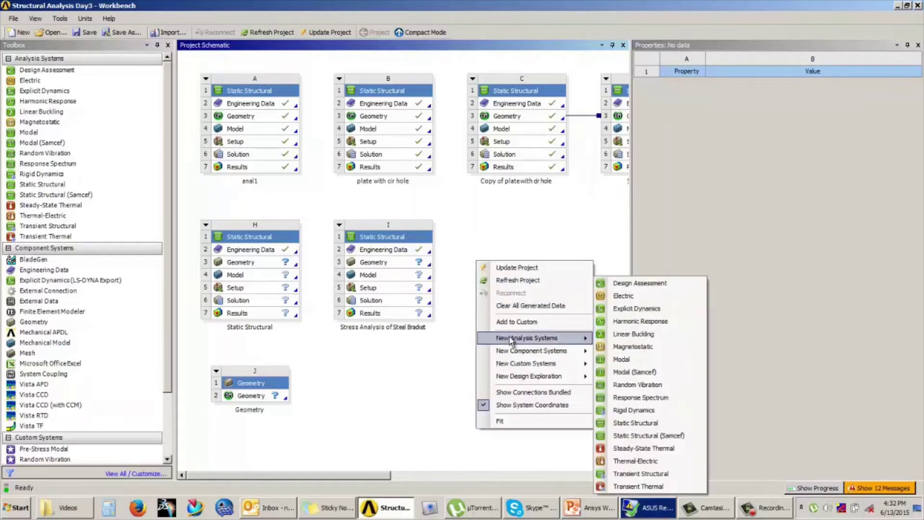
click(626, 359)
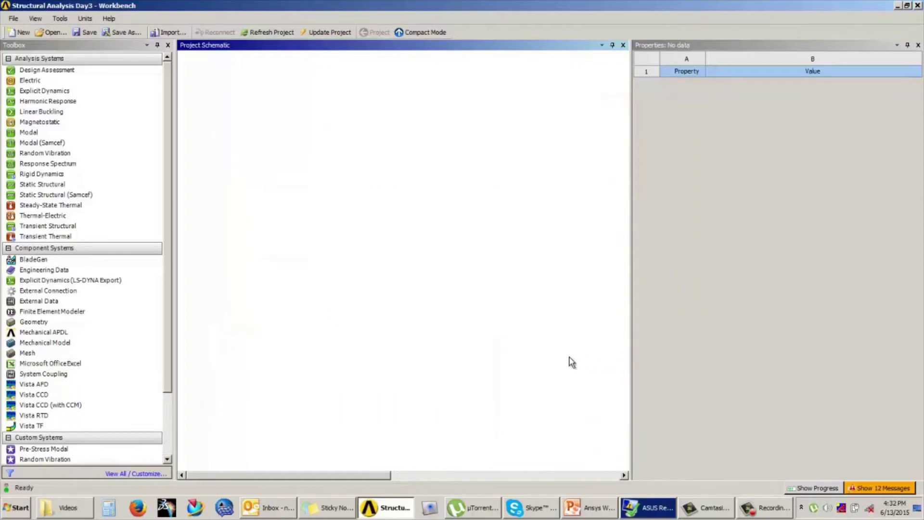
click(360, 377)
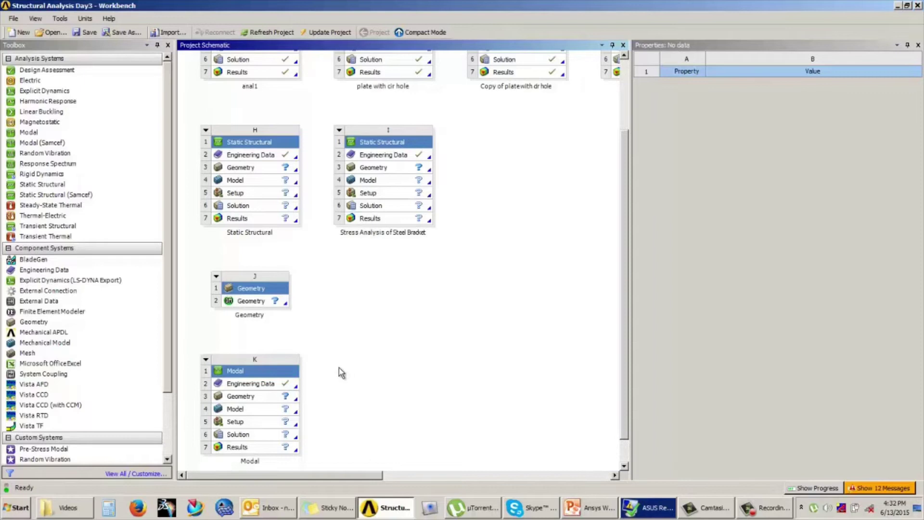
- Add a Steady-State Thermal system below the Modal system, accepting its default name
double_click(49, 207)
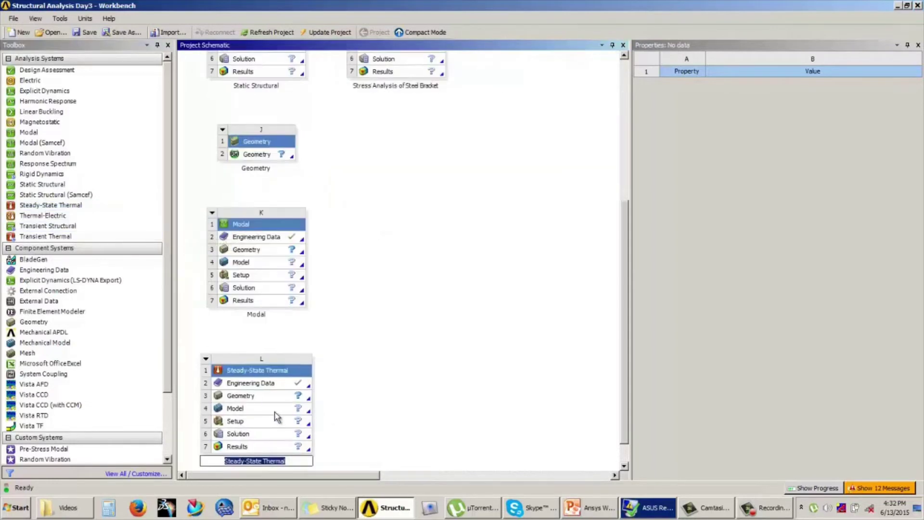
click(371, 412)
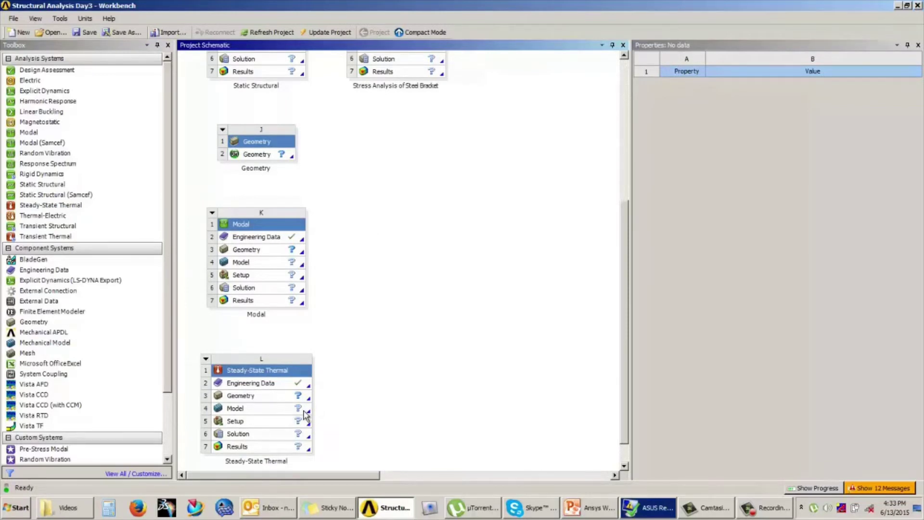
drag(171, 354, 173, 412)
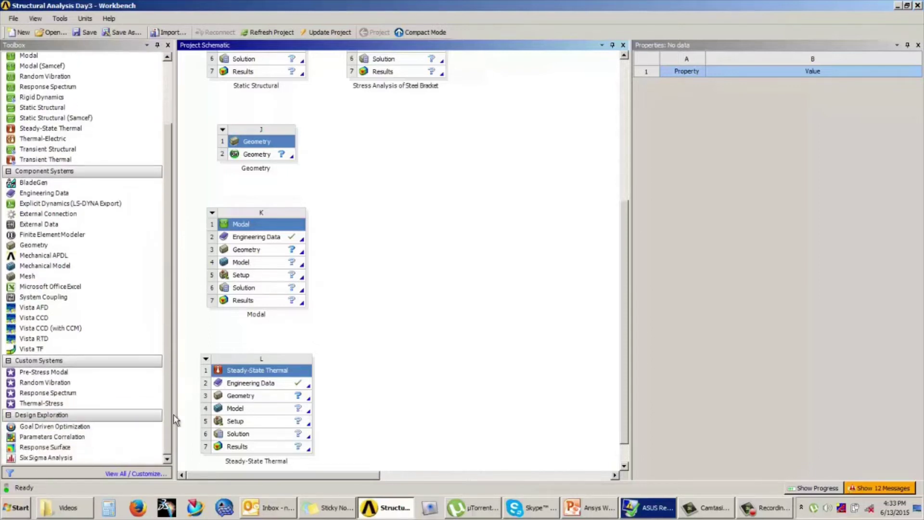
- Rename the Steady-State Thermal system as "Temperature distribution of piston head"
scroll(625, 284, down, 1)
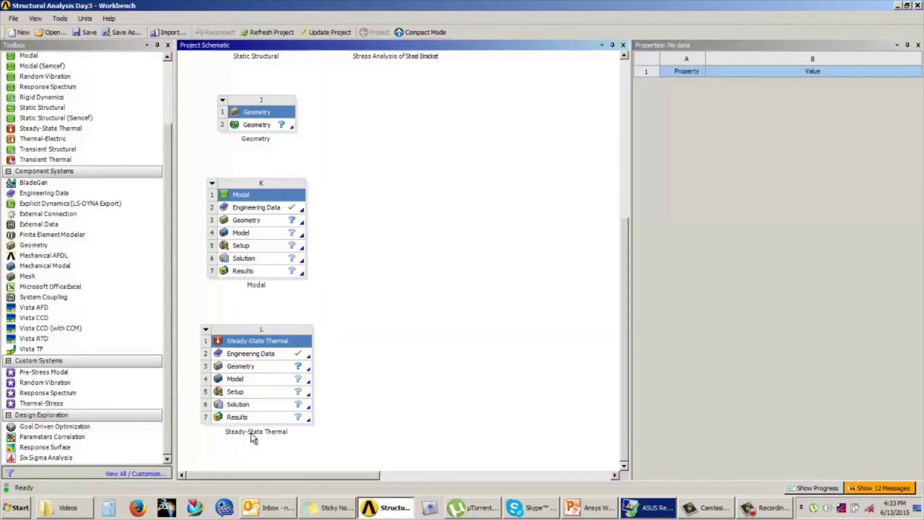
click(205, 330)
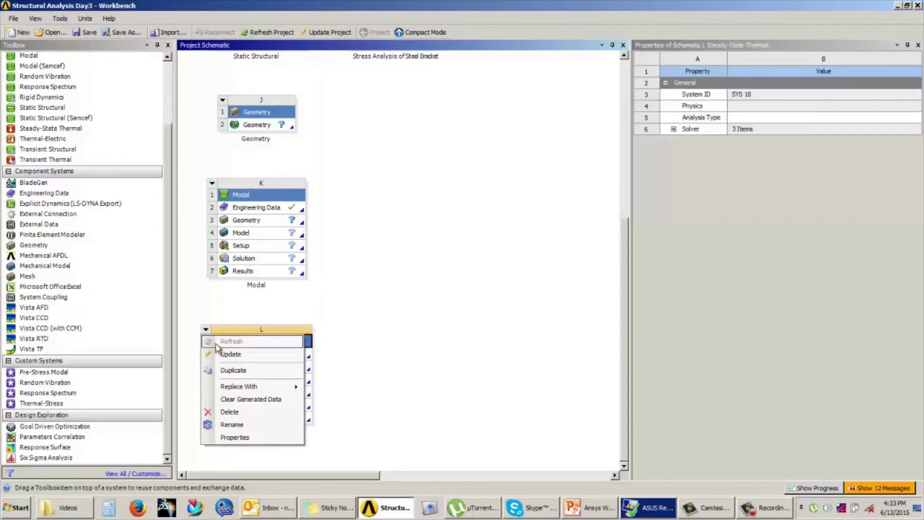
click(232, 425)
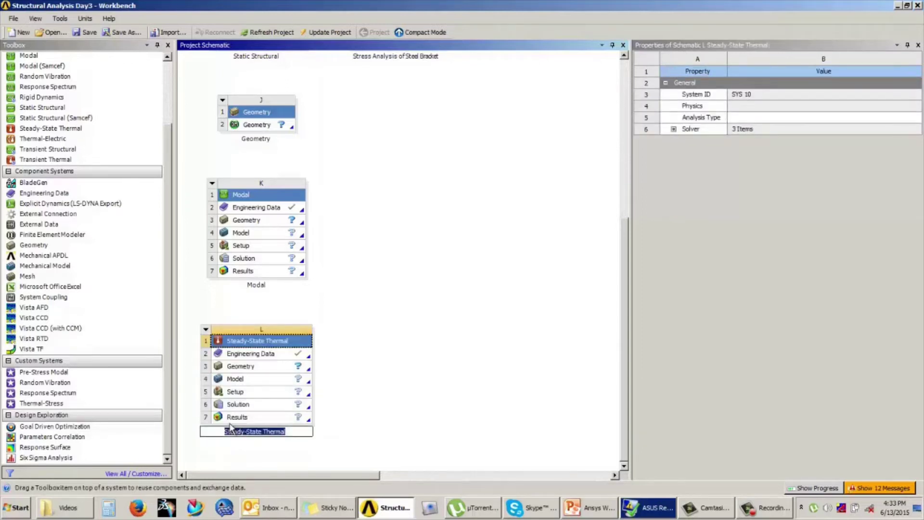
text(Temperature su)
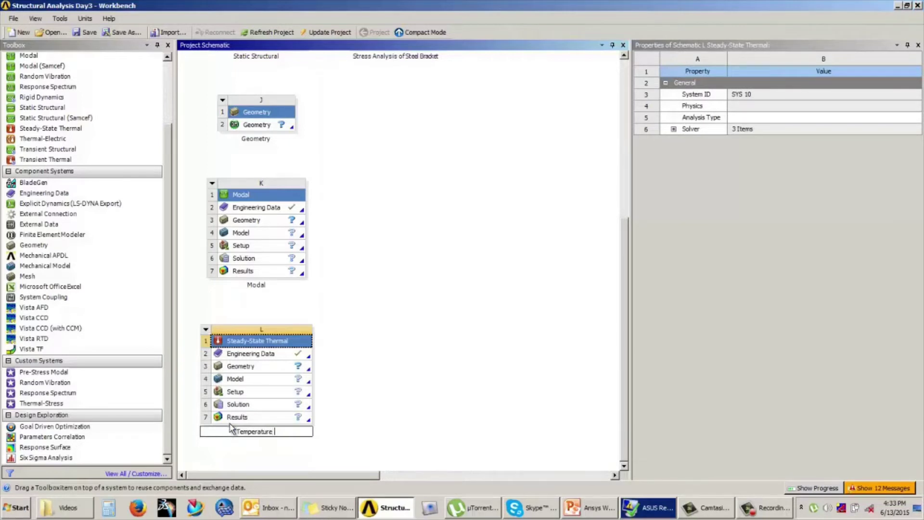
key(BackSpace)
key(BackSpace)
text(distribution of piston head)
key(Return)
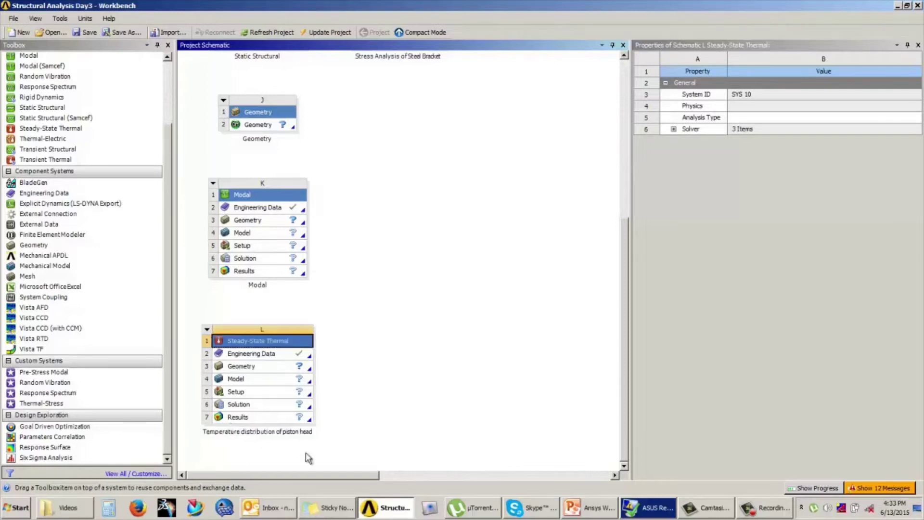
click(788, 515)
click(711, 356)
click(566, 352)
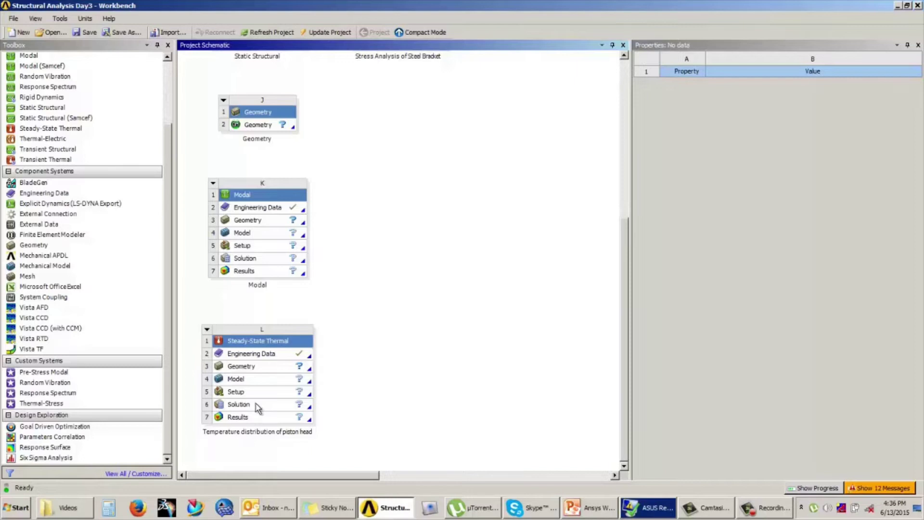
- Delete the Modal system and its unshared data from the project schematic
click(208, 330)
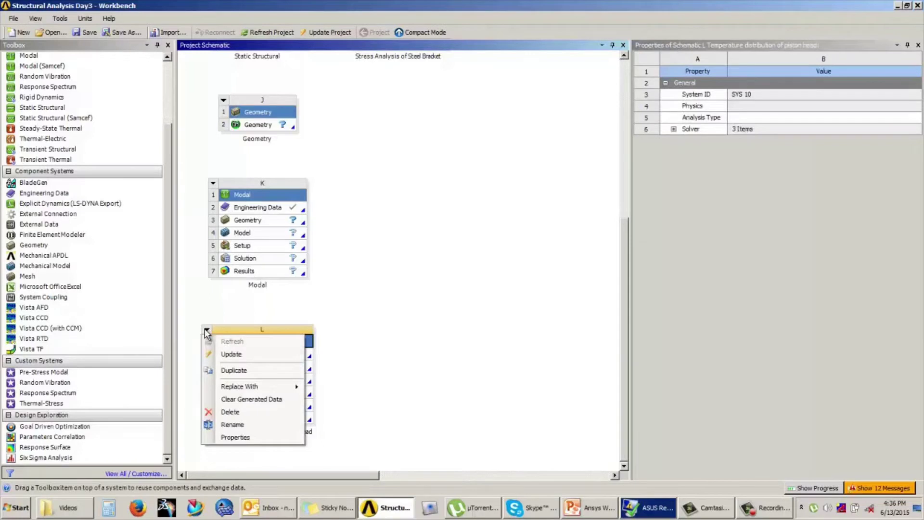
click(407, 306)
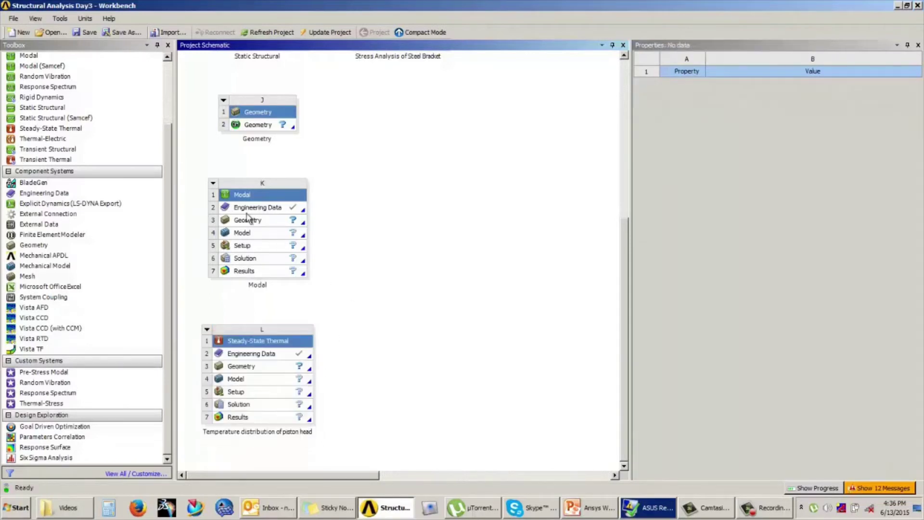
click(213, 184)
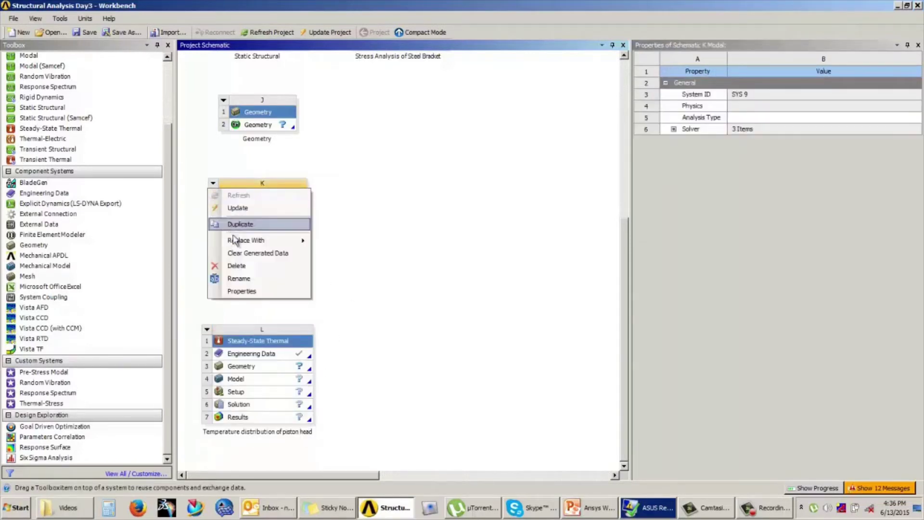
click(236, 264)
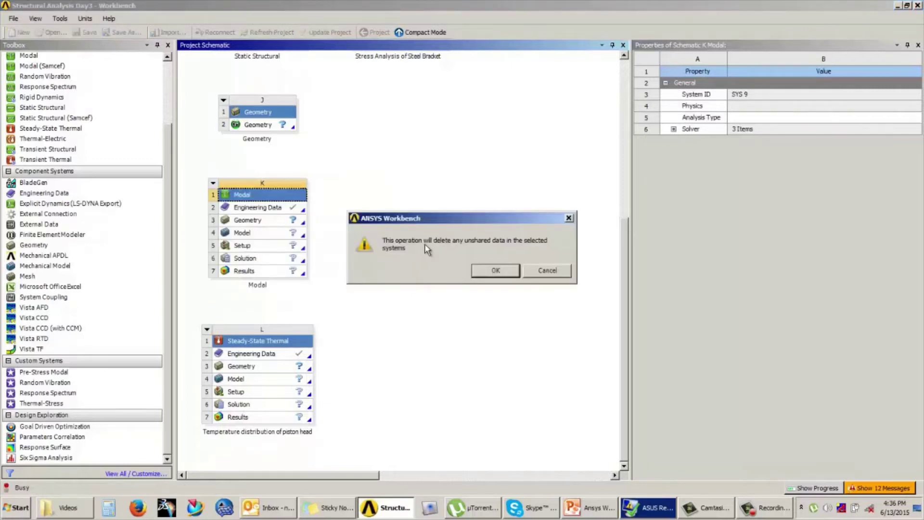
click(483, 271)
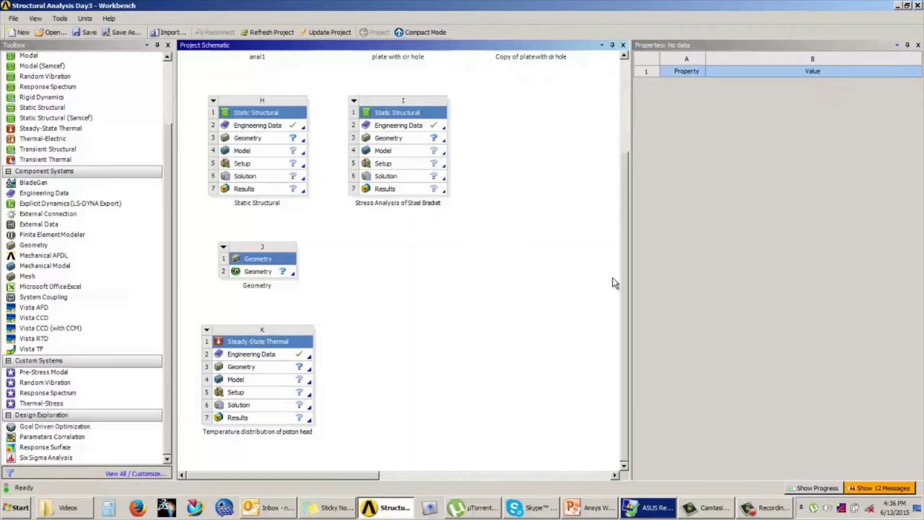
- Open the Model of the "plate with cir hole" system in Mechanical and examine the plate geometry from different angles
drag(625, 279, 623, 128)
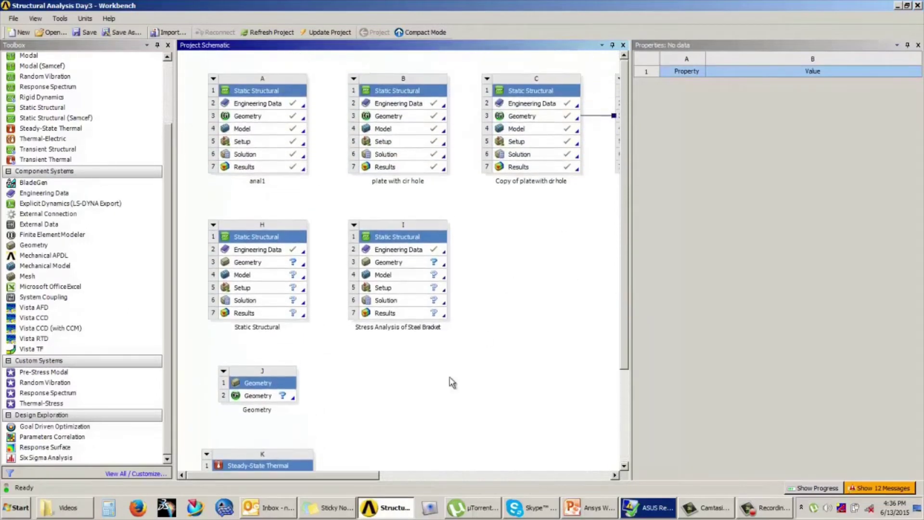
double_click(406, 129)
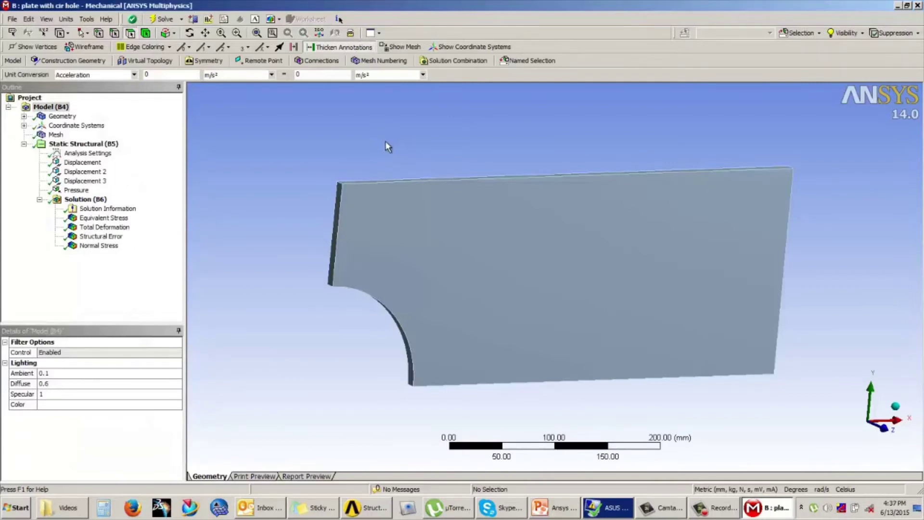
scroll(411, 137, up, 3)
scroll(414, 138, down, 7)
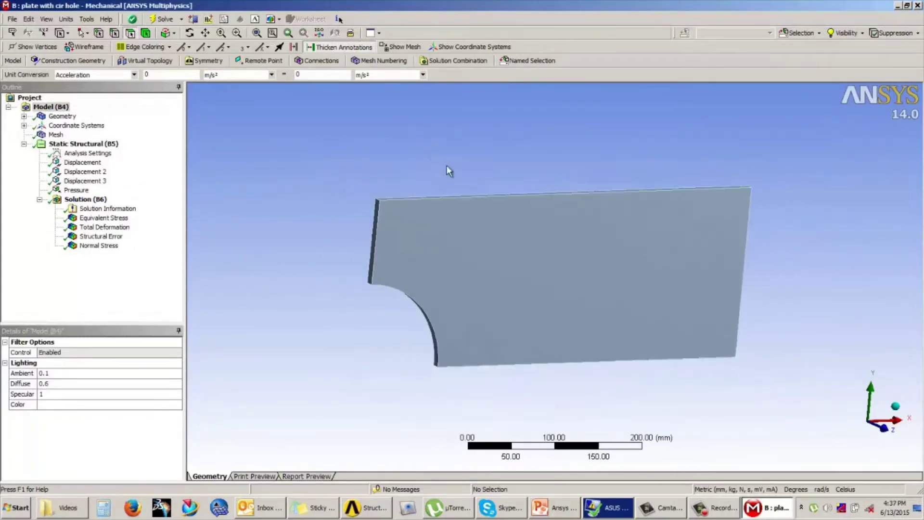
middle_drag(481, 188, 398, 267)
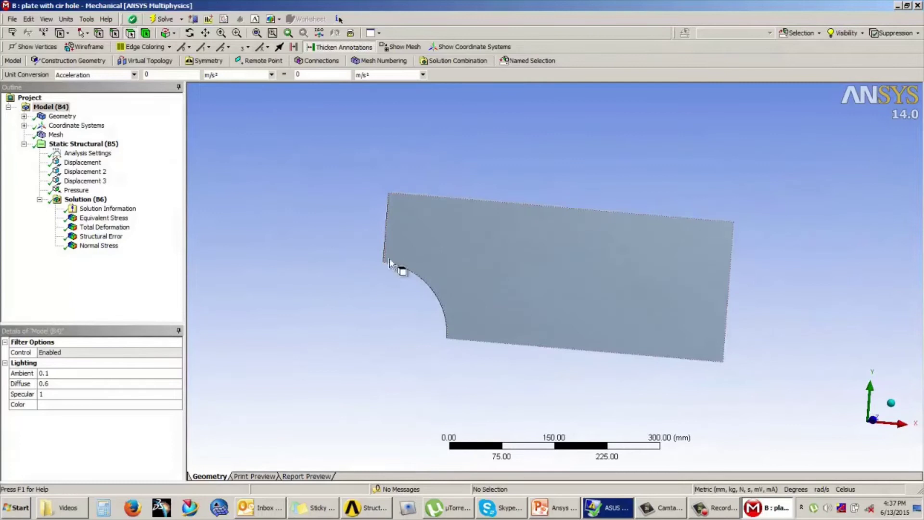
middle_drag(526, 293, 439, 291)
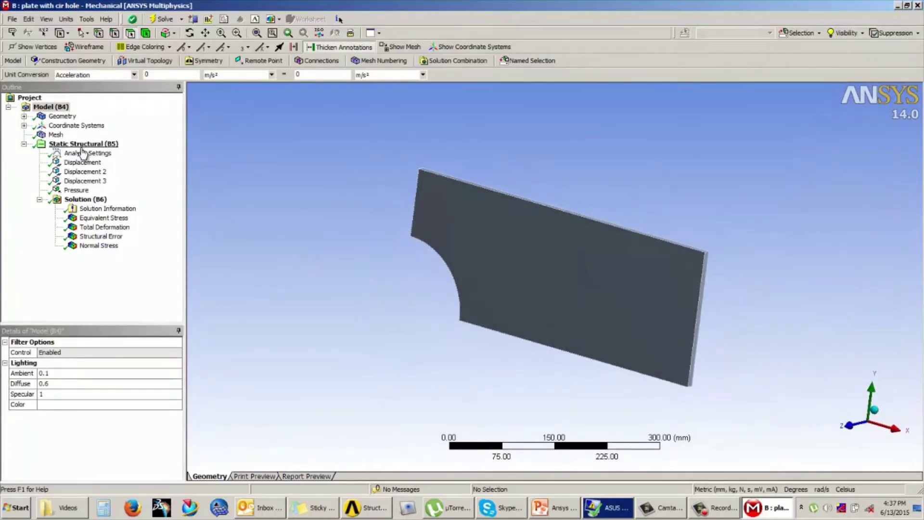
- Review the plate's Equivalent Stress, Total Deformation, Structural Error and Normal Stress results and its geometry, then close Mechanical
click(96, 217)
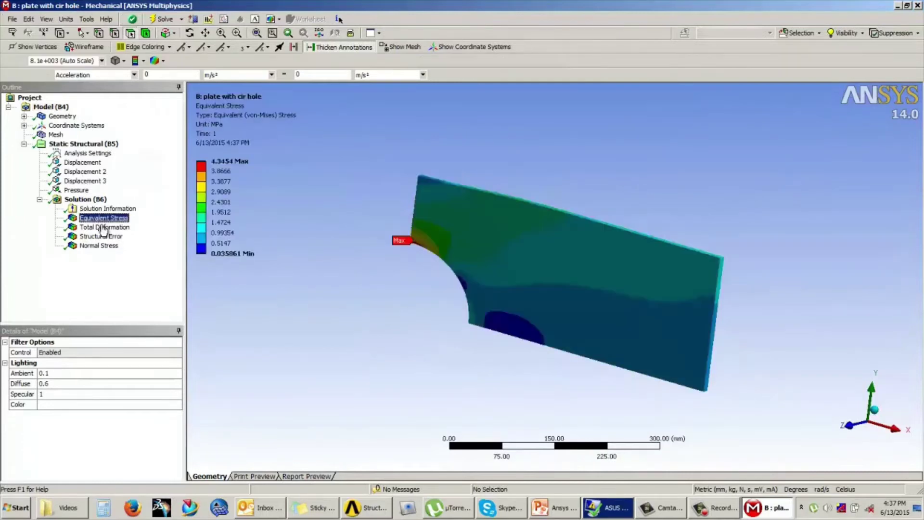
click(102, 227)
click(102, 237)
click(101, 246)
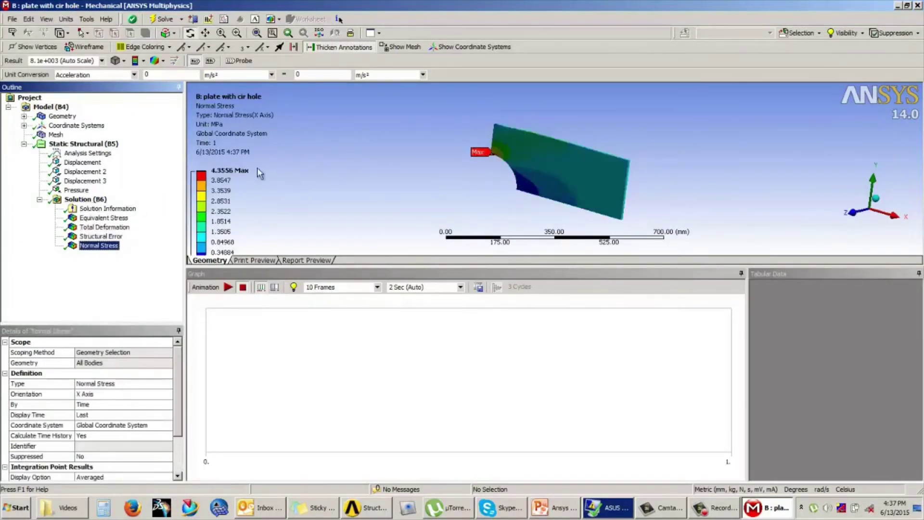
click(62, 117)
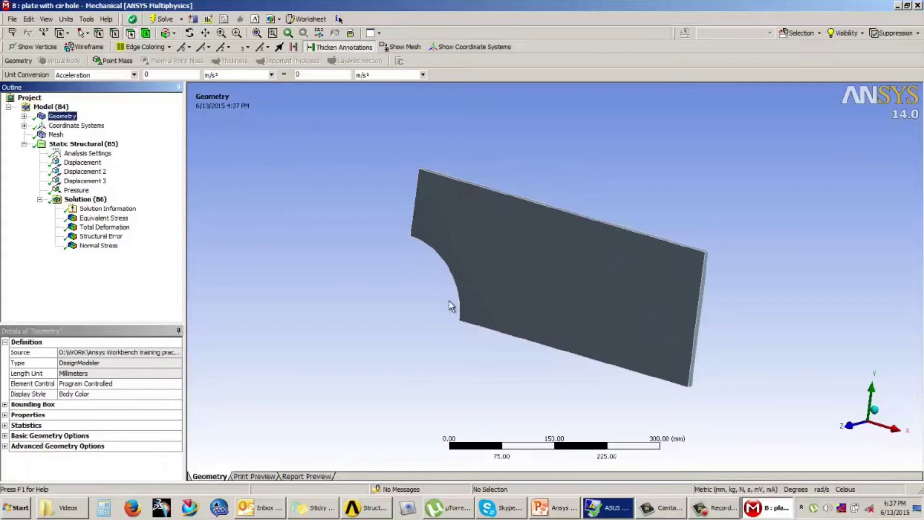
click(754, 190)
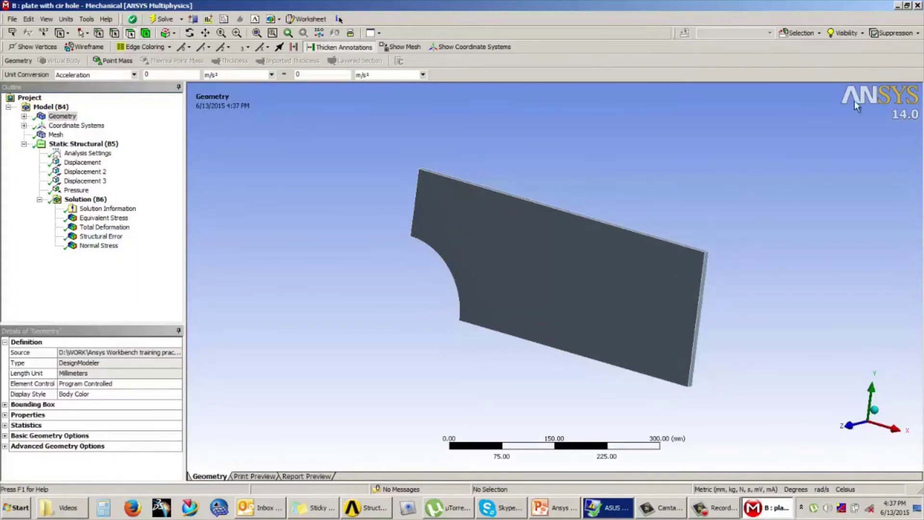
click(917, 6)
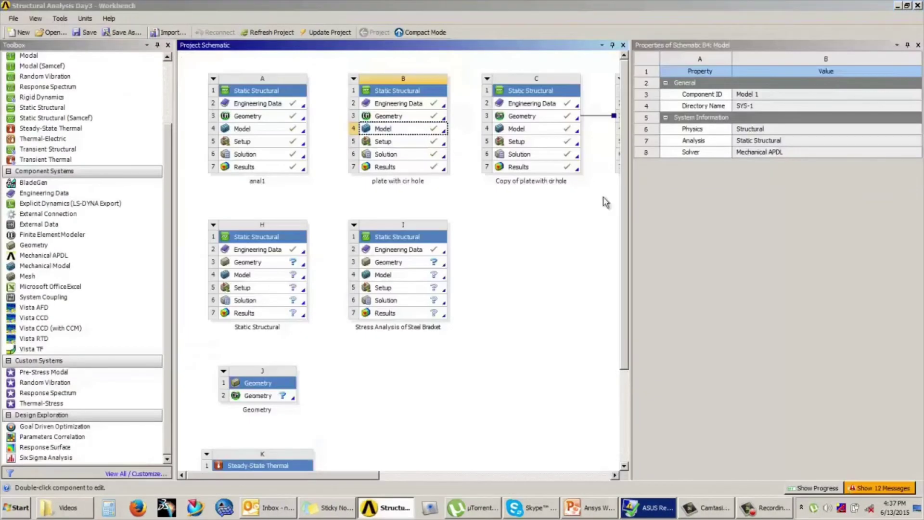
- Duplicate the "plate with cir hole" system and name the copy "Stress analysis of cir plate"
click(419, 117)
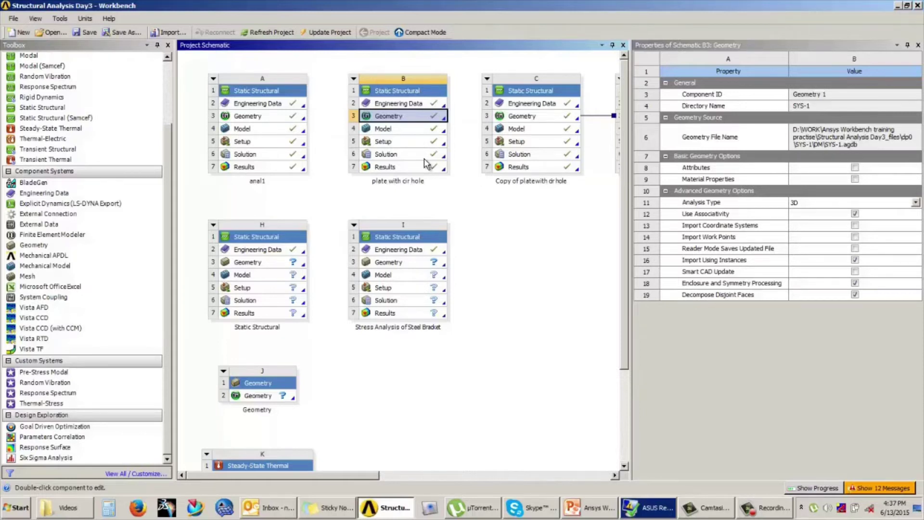
click(354, 80)
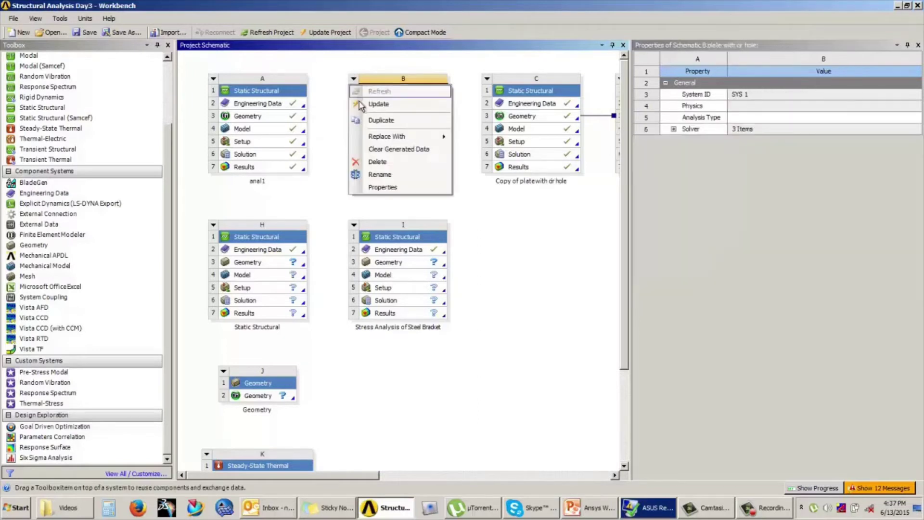
click(378, 122)
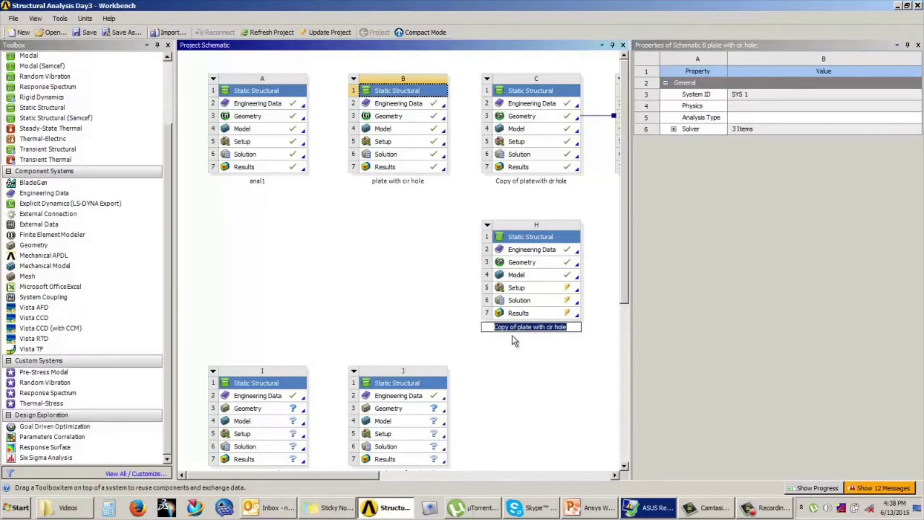
key(BackSpace)
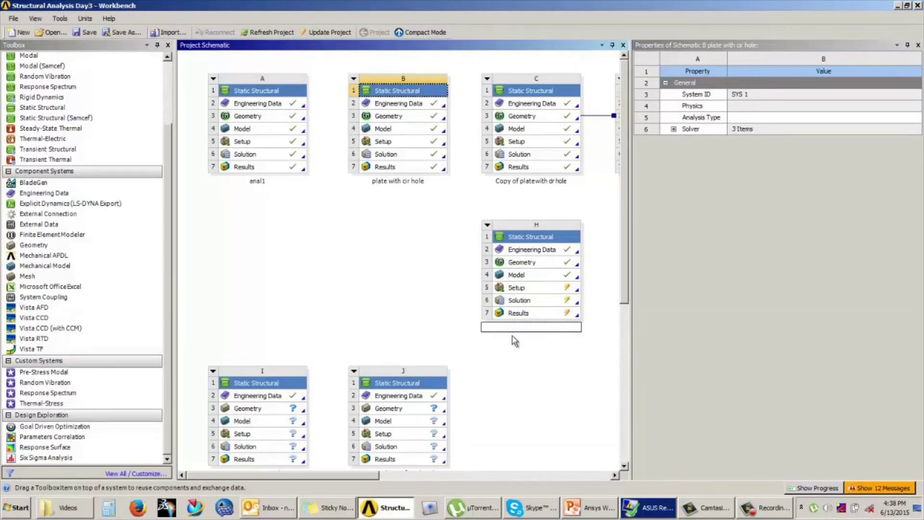
text(Stress analysis of cir plate)
key(Return)
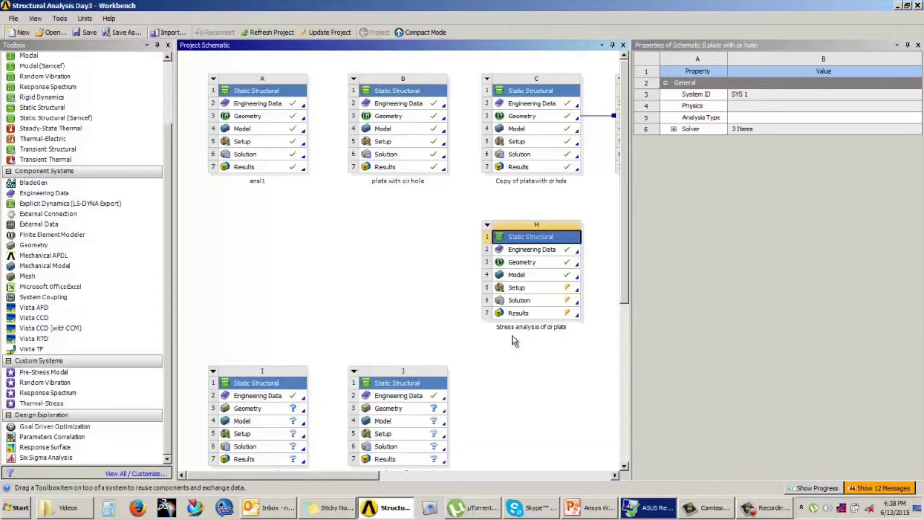
- Open the geometry of "Stress analysis of cir plate" in DesignModeler and display the details of Sketch1 under Extrude1
click(554, 268)
double_click(556, 268)
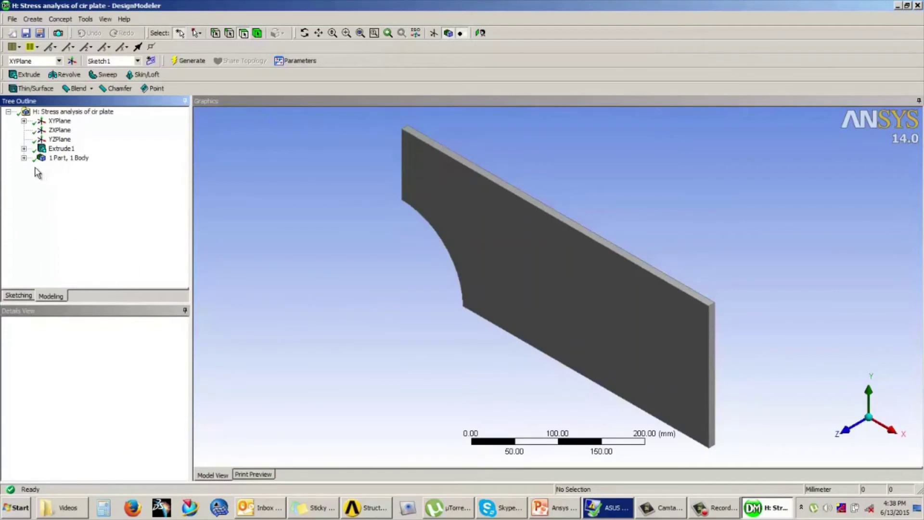
click(23, 148)
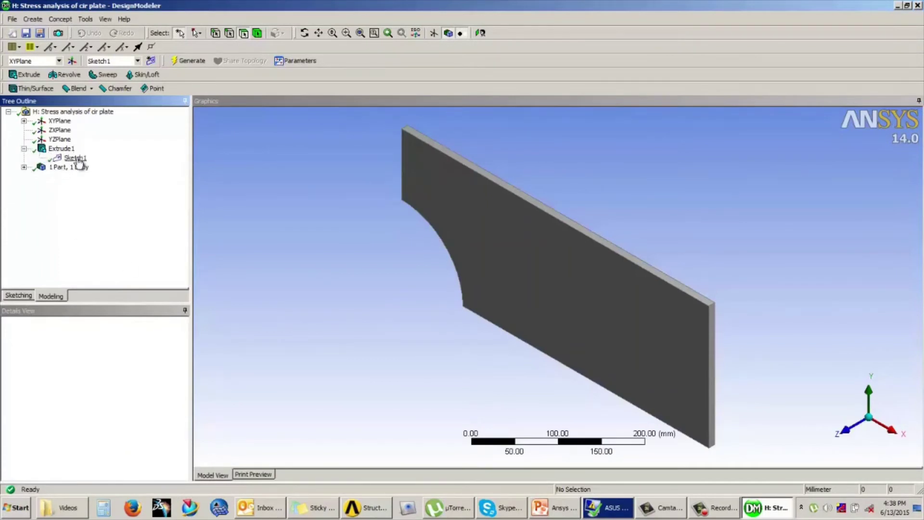
click(77, 159)
middle_drag(433, 237, 489, 200)
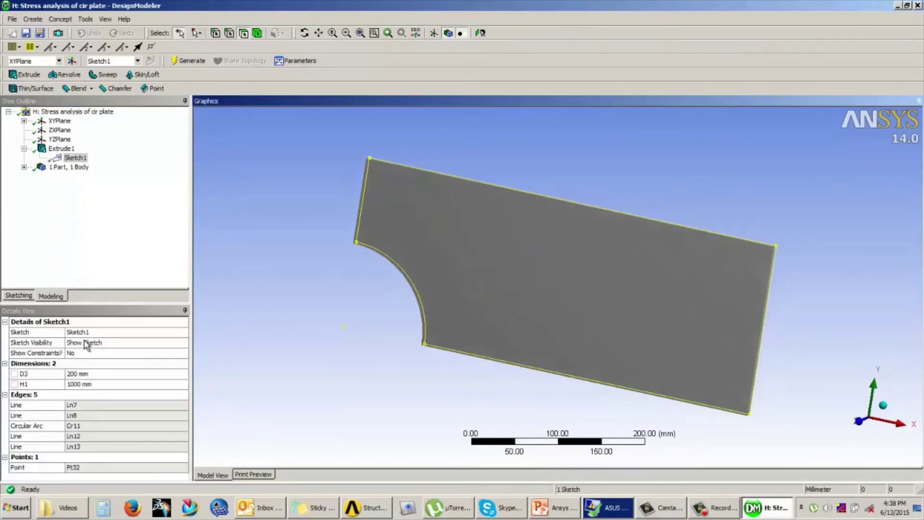
- Set the hole diameter D3 in Sketch1 to 185 mm, regenerate the plate and close DesignModeler
click(82, 375)
click(79, 373)
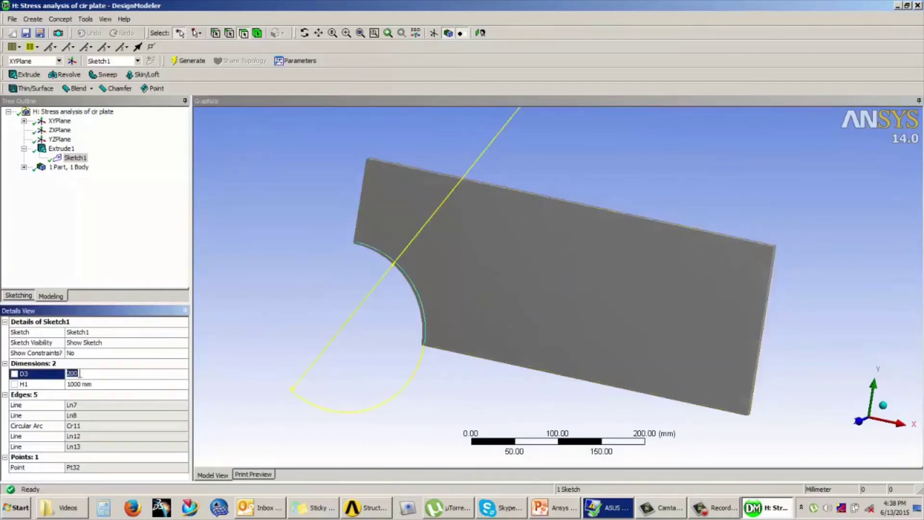
text(185)
key(Return)
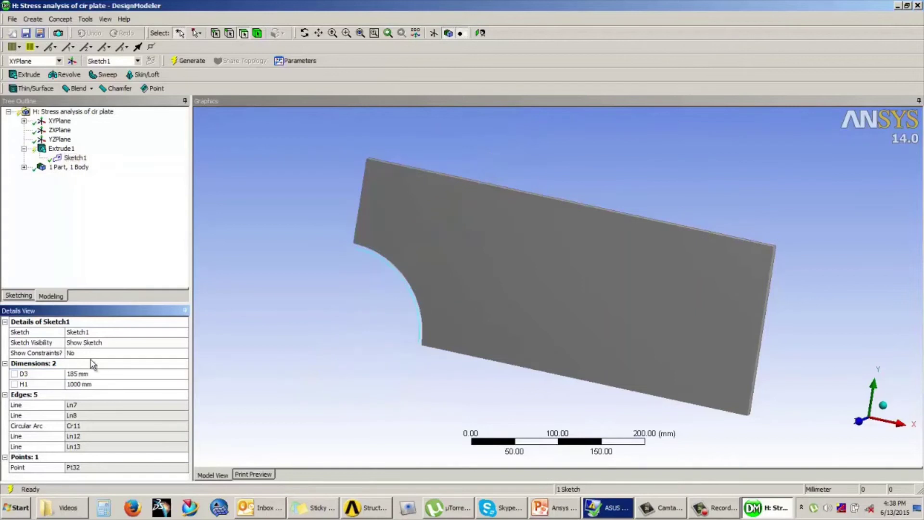
click(191, 61)
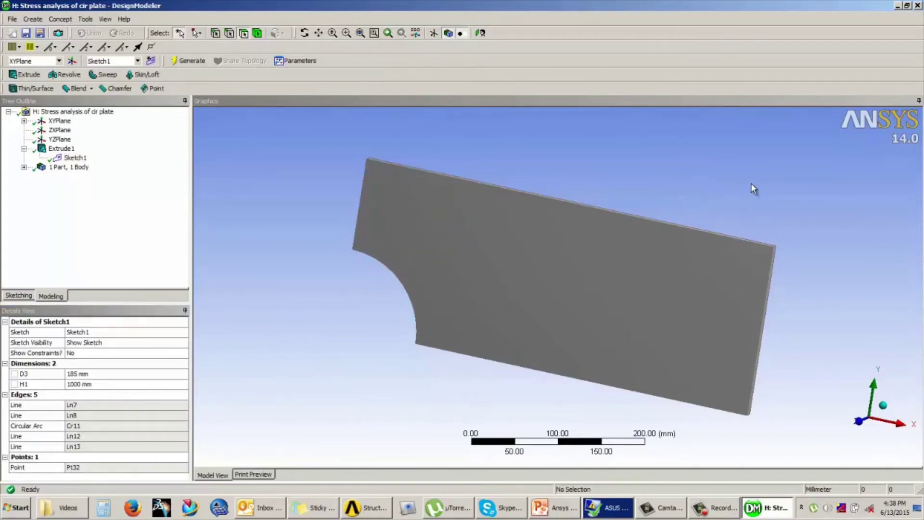
key(alt+F4)
- Open the Model of "Stress analysis of cir plate" with the modified upstream data read in, and update its mesh
click(542, 279)
double_click(543, 283)
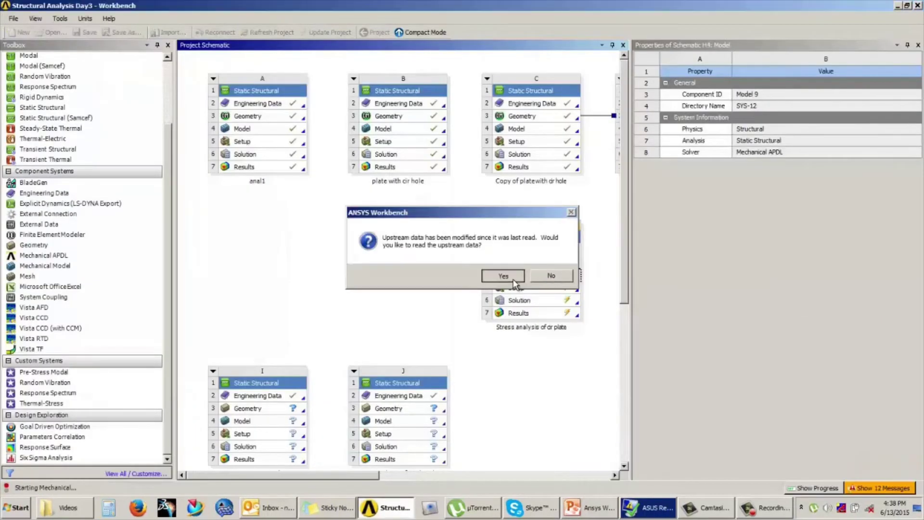
click(503, 276)
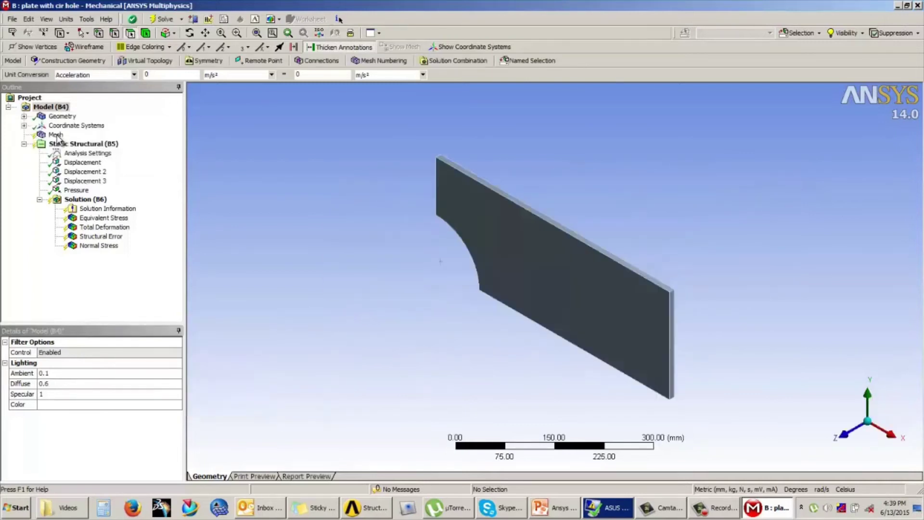
click(56, 135)
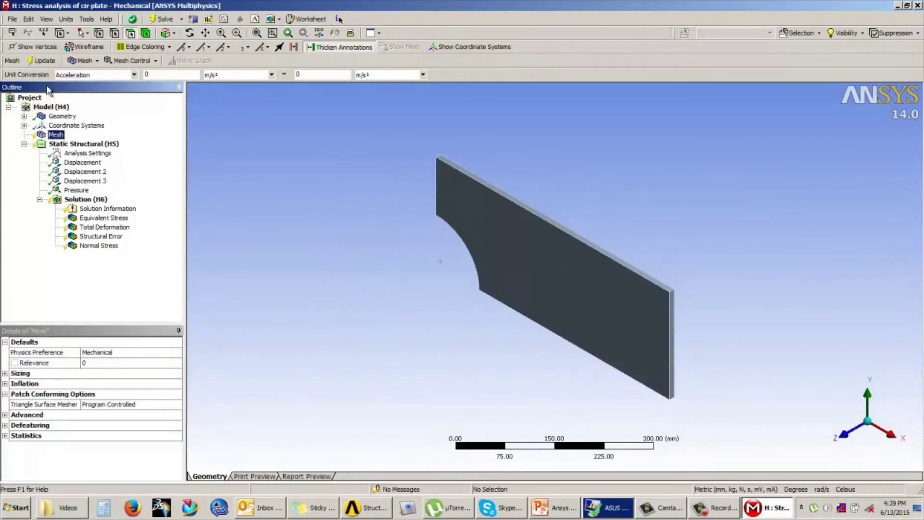
click(40, 60)
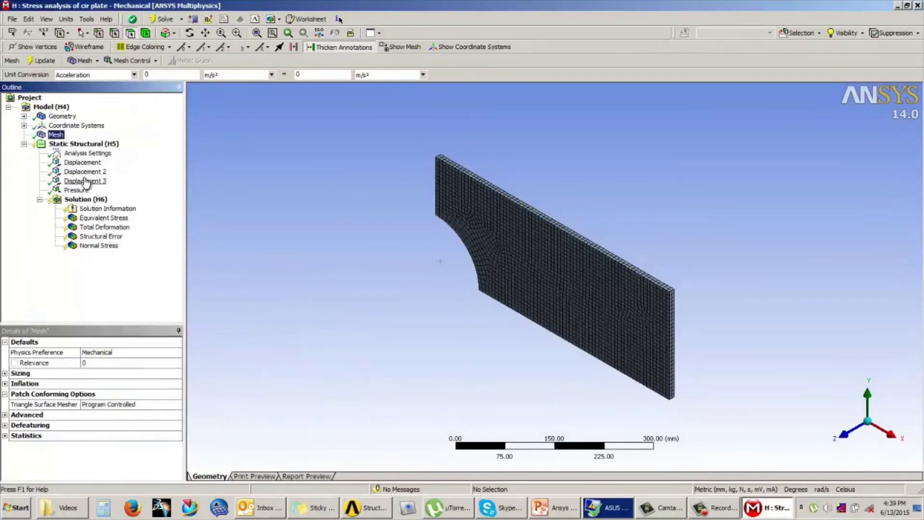
- Solve the static structural analysis of the modified plate
click(86, 200)
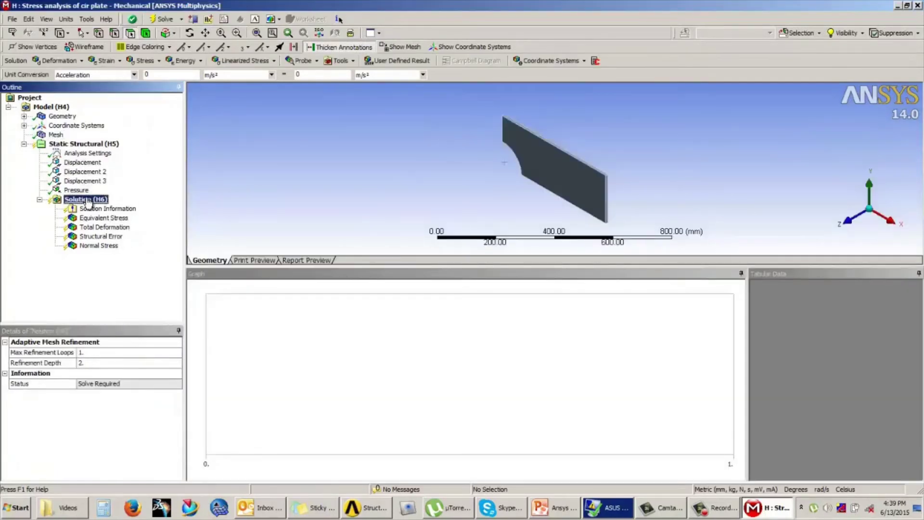
right_click(86, 200)
click(114, 222)
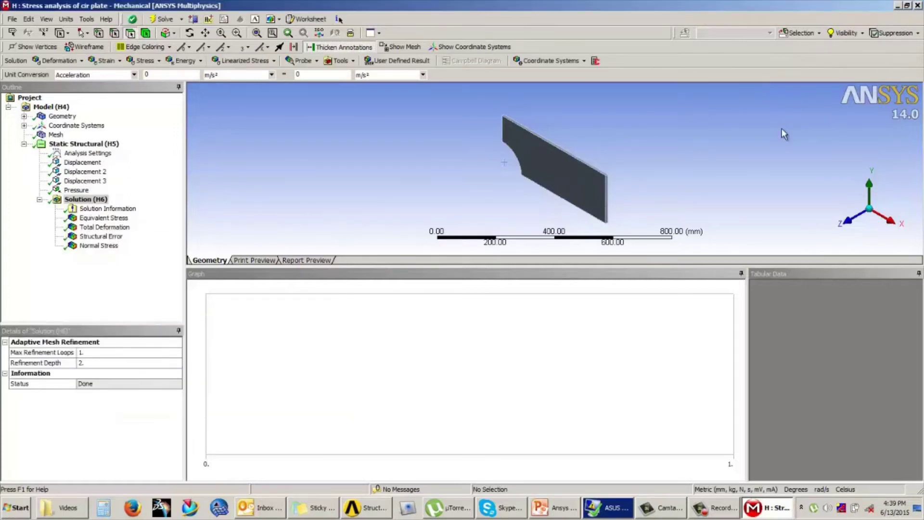
- Review the modified plate's Equivalent Stress, Total Deformation, Normal Stress and Structural Error results
click(98, 219)
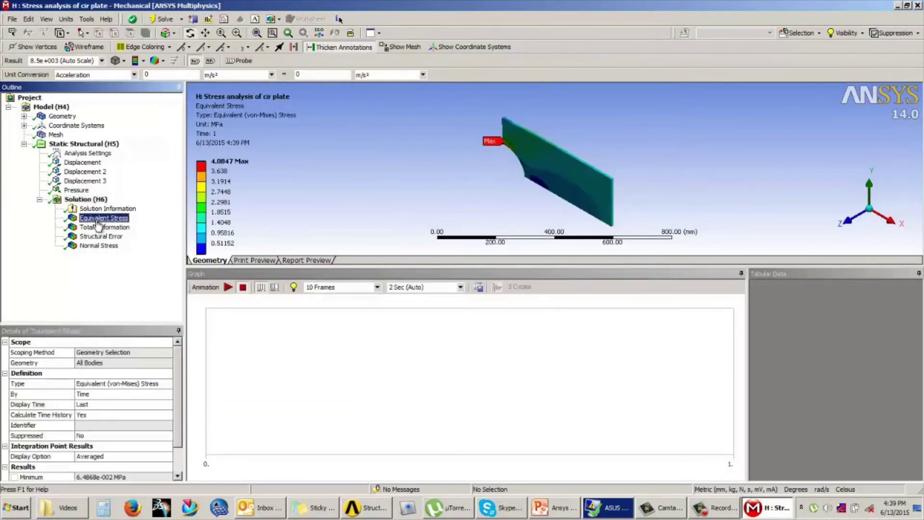
click(99, 227)
click(101, 245)
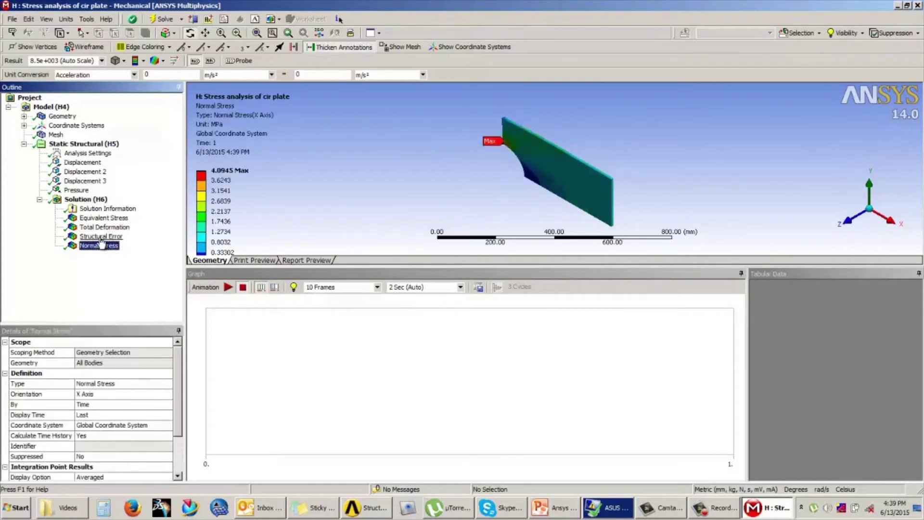
click(100, 236)
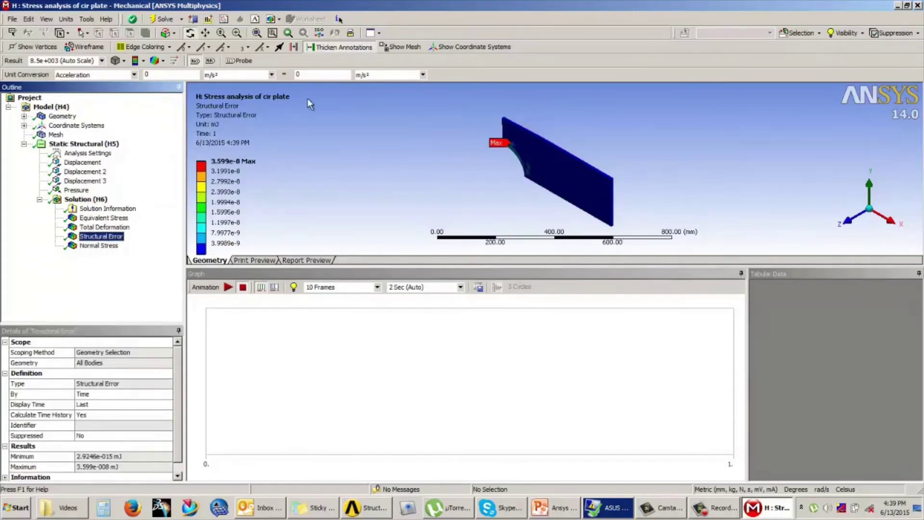
- Close the Mechanical session of the modified plate and return to the project schematic
click(918, 6)
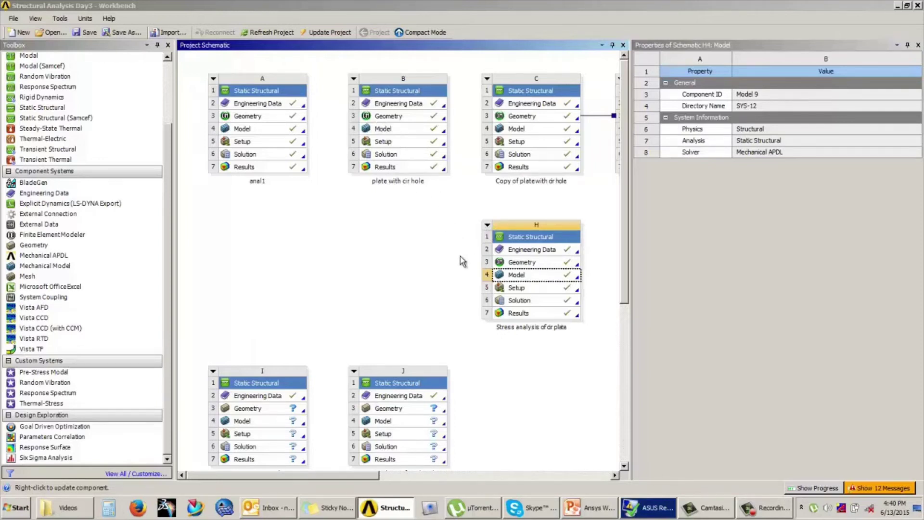
click(462, 260)
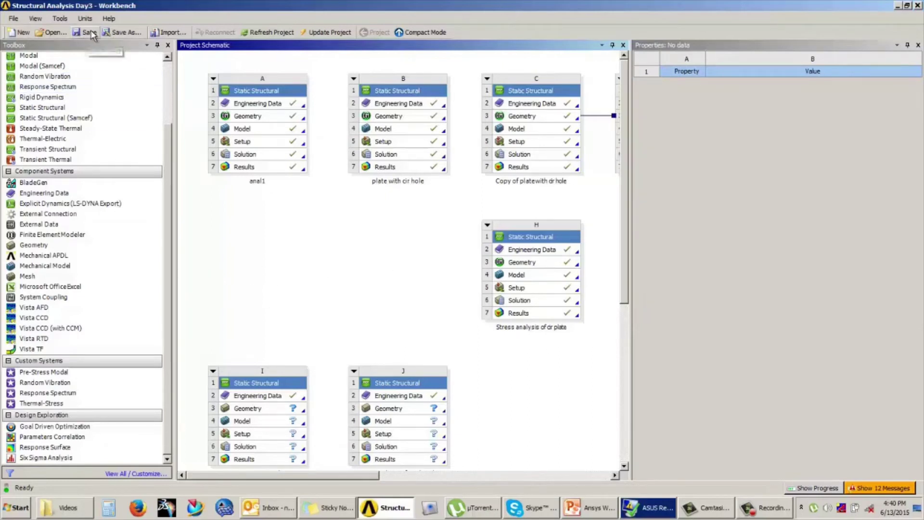
- Check the project saving commands and the Workbench Project Files (*.wbpj) type offered by Save As, without saving
click(13, 19)
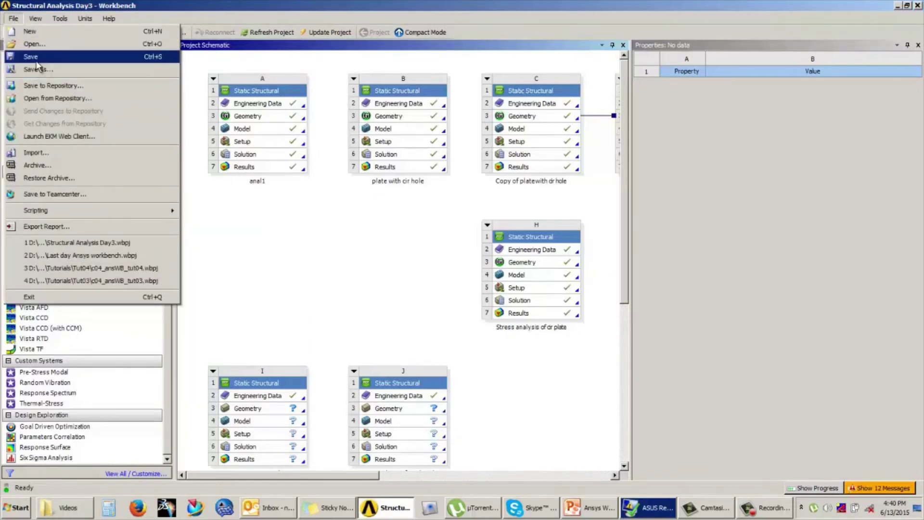
click(365, 241)
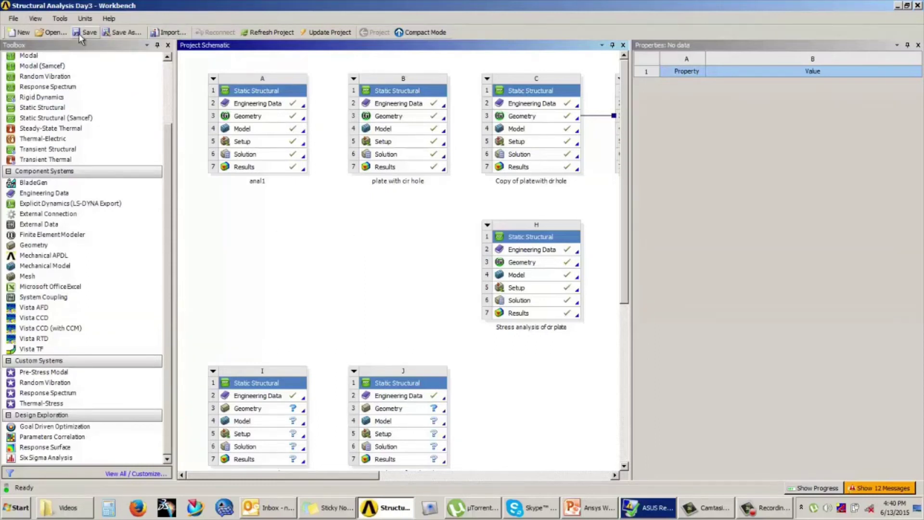
click(13, 18)
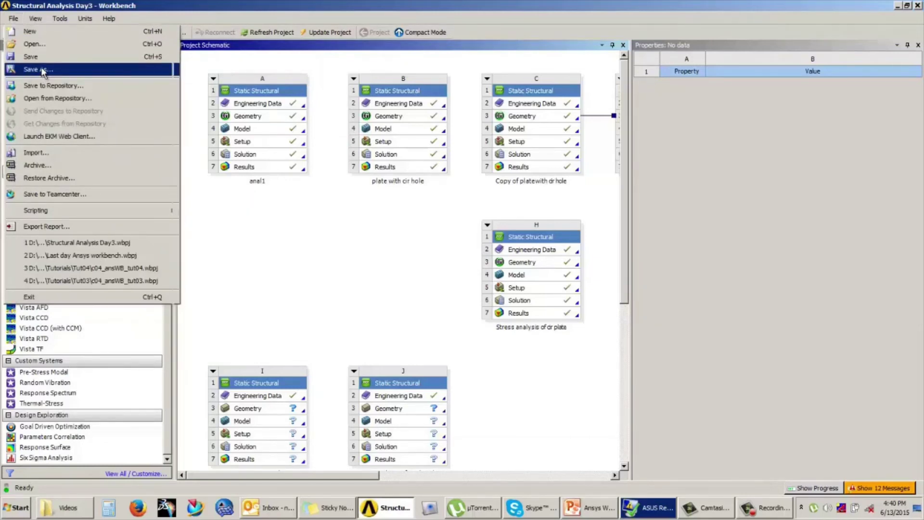
click(44, 70)
click(219, 246)
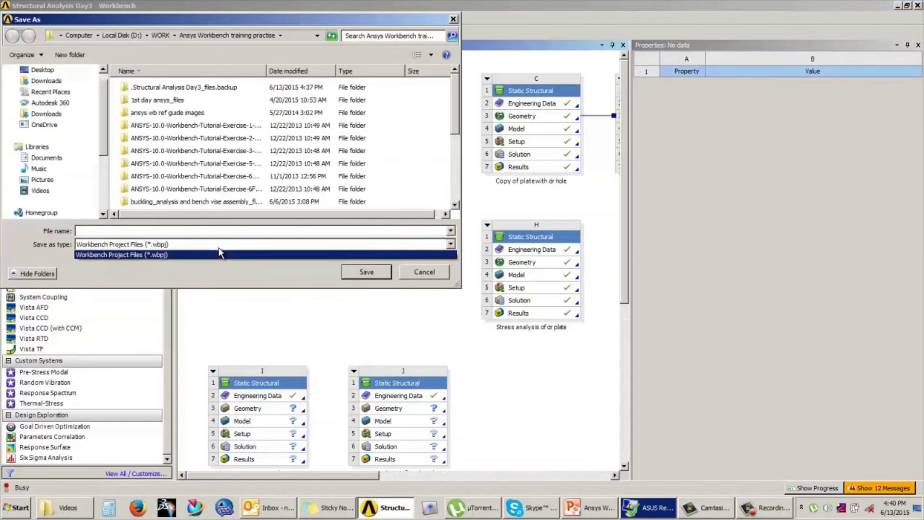
click(218, 253)
click(424, 273)
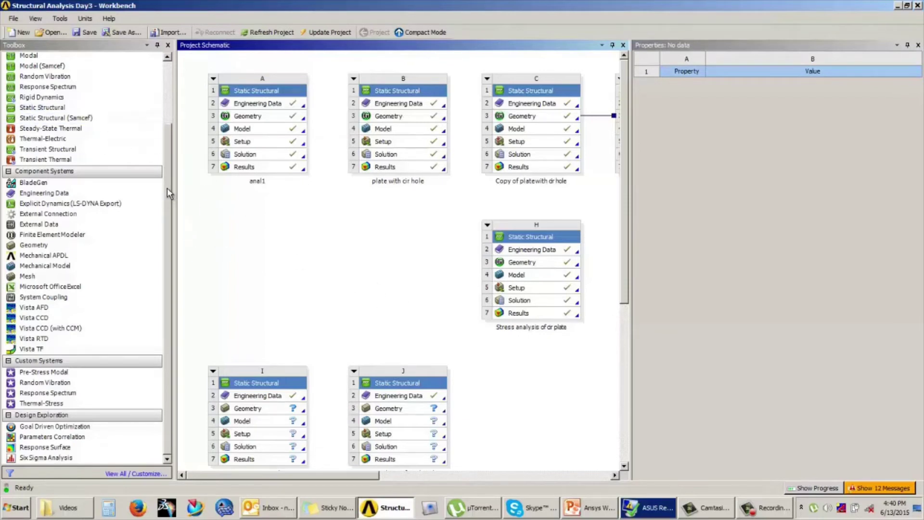
- Start opening another project and discard the unsaved changes to Structural Analysis Day3
drag(167, 188, 168, 108)
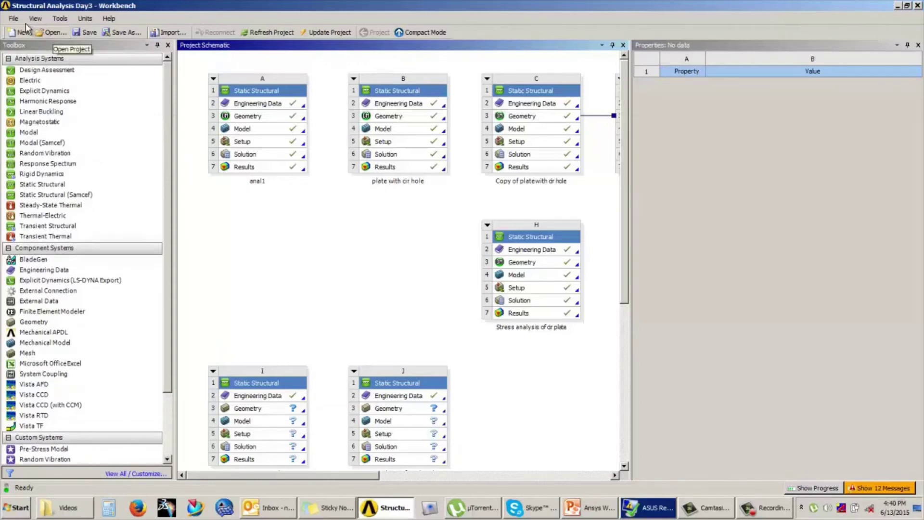
click(13, 18)
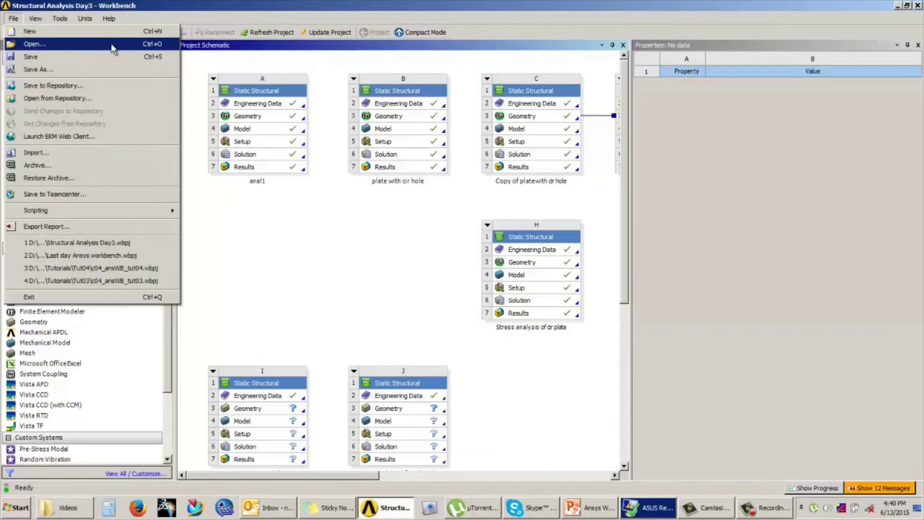
click(207, 200)
click(53, 32)
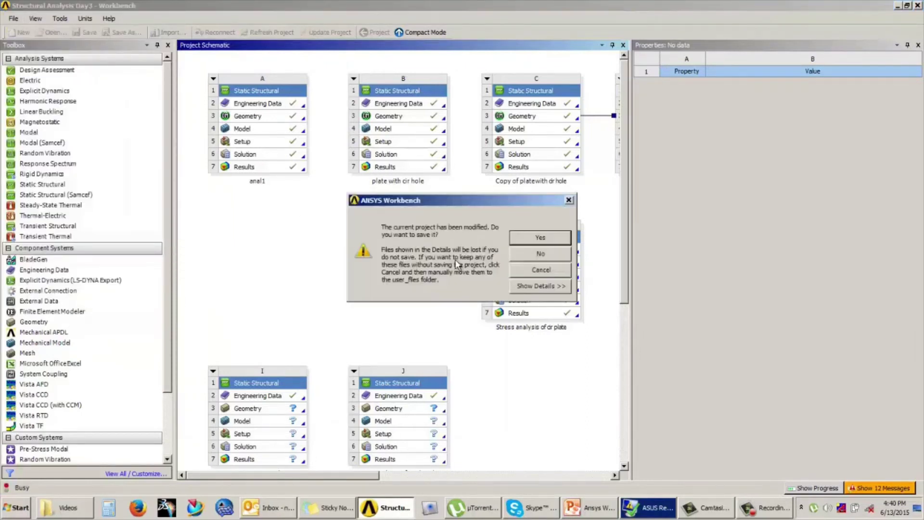
click(537, 254)
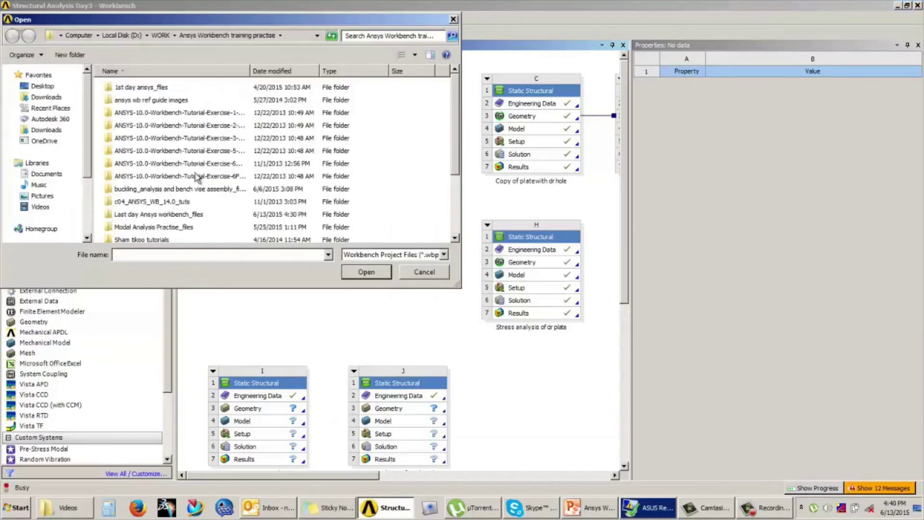
- Open the project "buckling_analysis and bench vise assembly" from the training folder and unlock it
scroll(193, 198, down, 3)
click(144, 187)
click(144, 199)
click(146, 211)
click(150, 224)
click(155, 236)
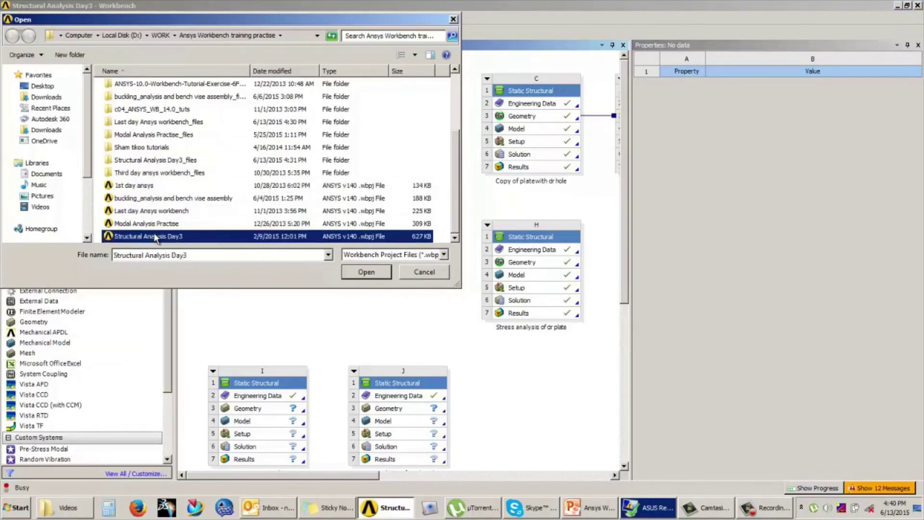
click(130, 200)
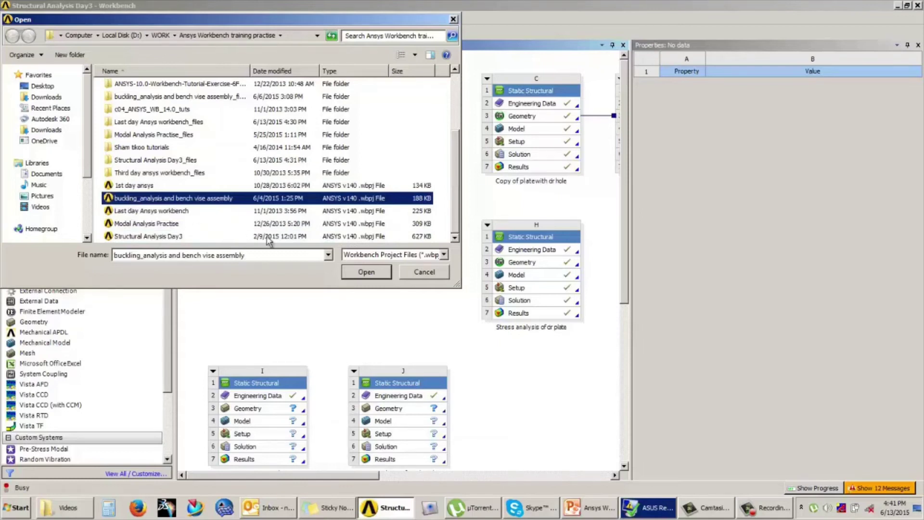
click(369, 274)
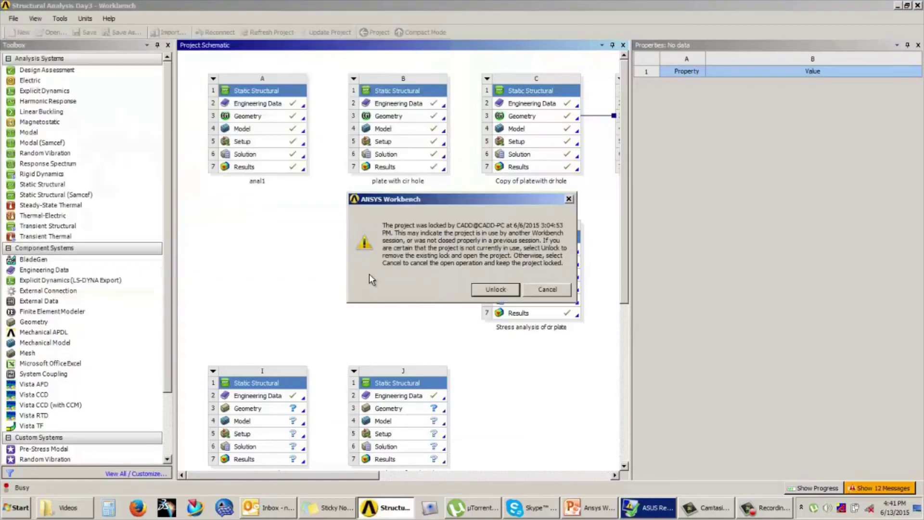
click(496, 290)
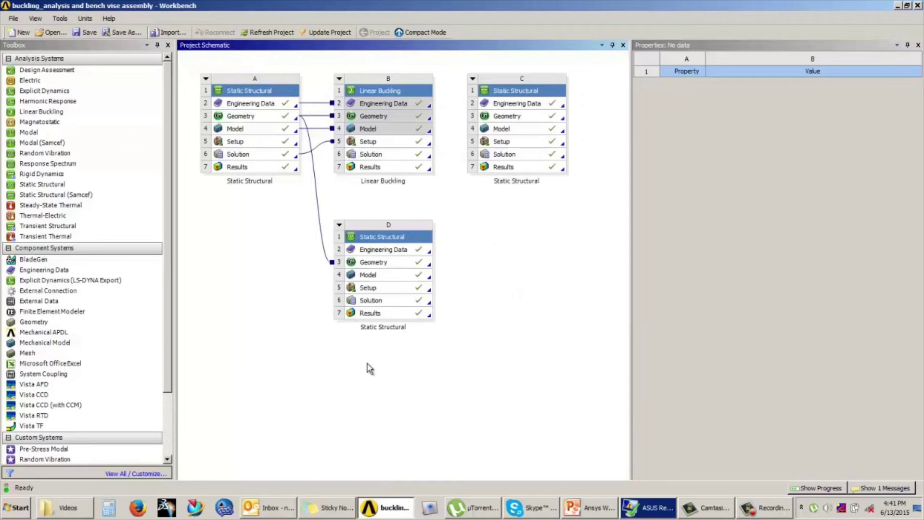
click(13, 18)
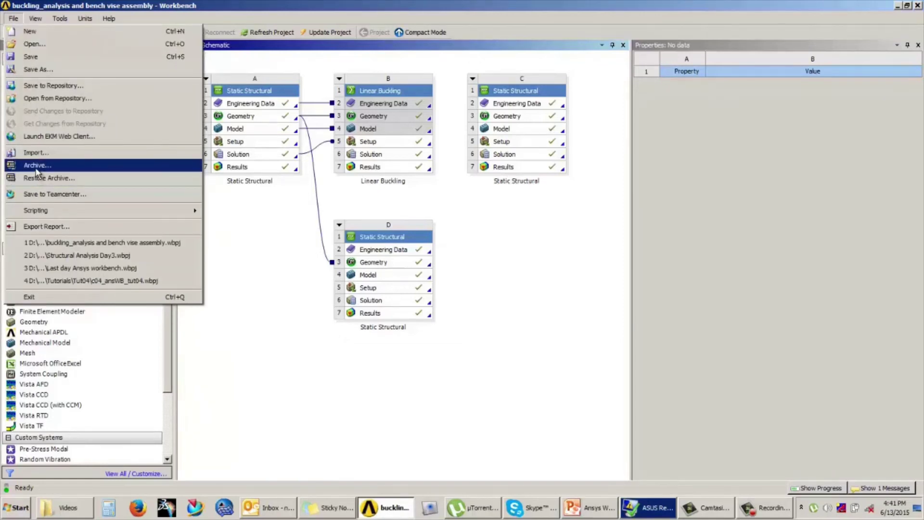
click(271, 278)
mouse_move(164, 270)
mouse_down()
mouse_move(165, 339)
mouse_move(165, 270)
mouse_up()
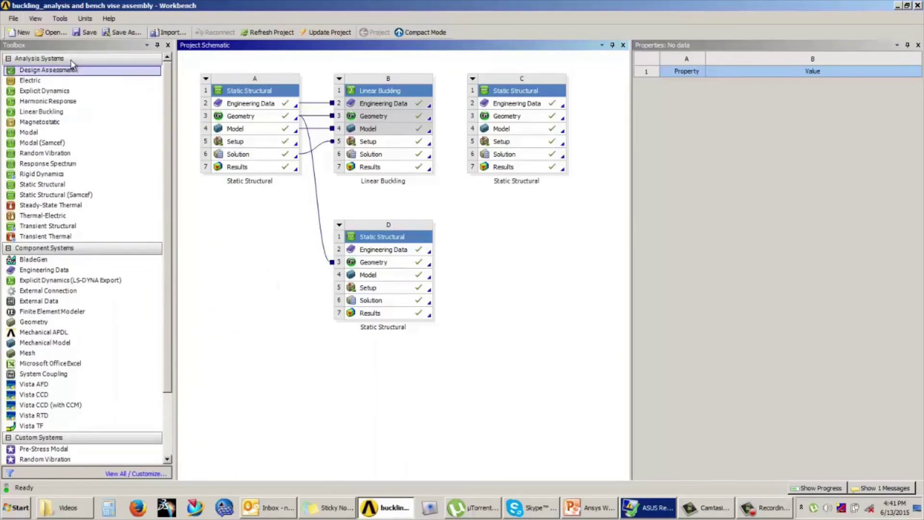
drag(167, 238, 167, 215)
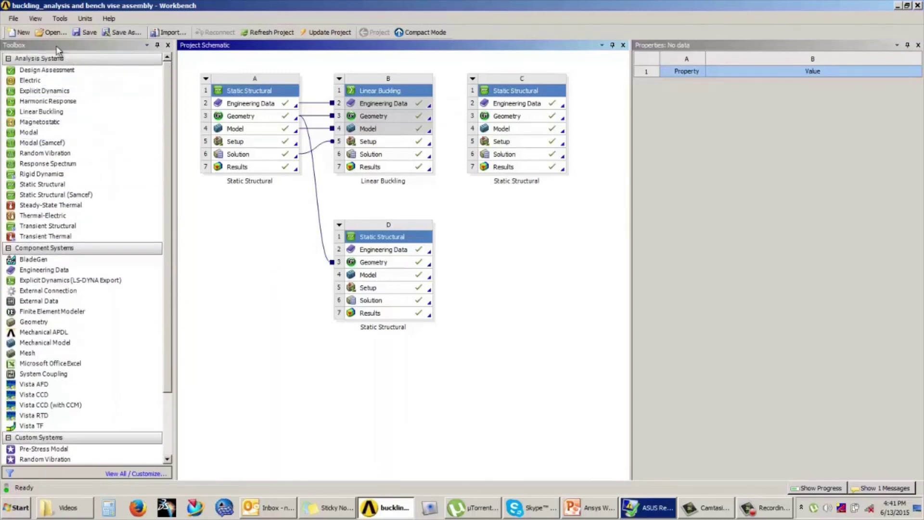
double_click(115, 10)
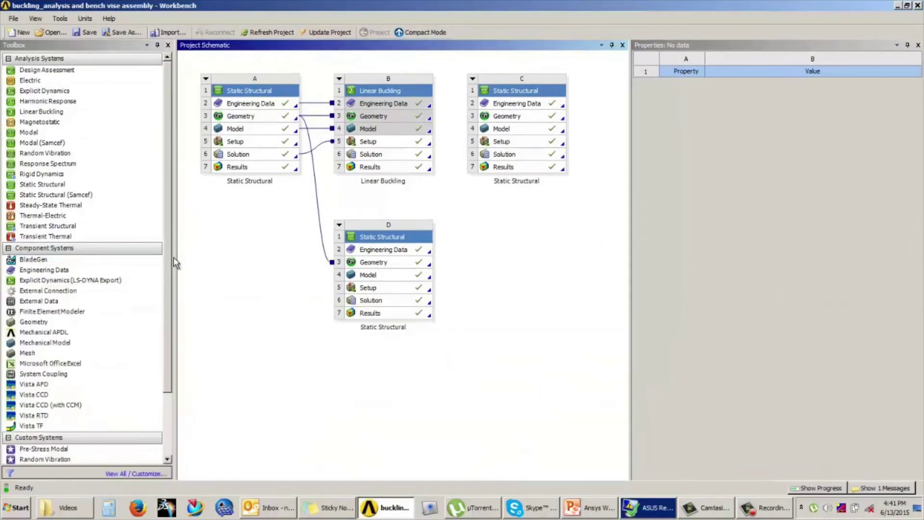
scroll(169, 291, down, 1)
scroll(167, 289, down, 5)
scroll(167, 288, up, 4)
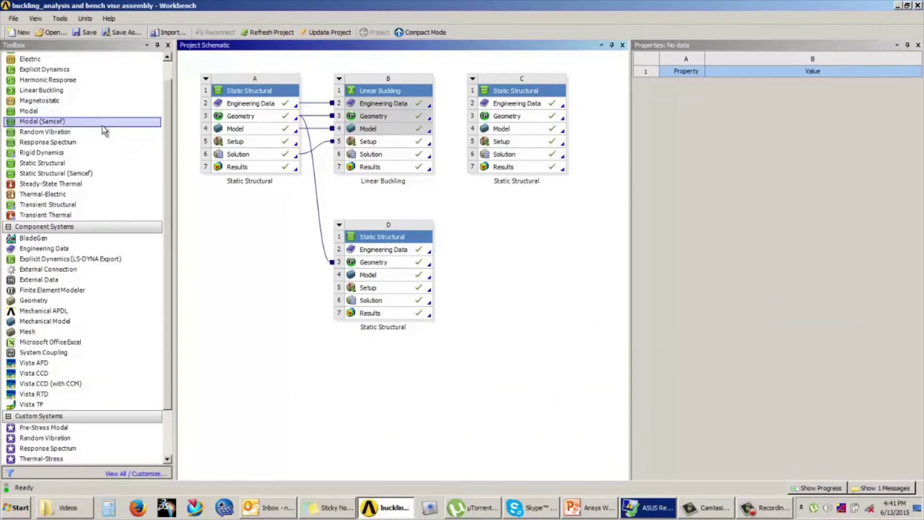
- Find the "buckling_analysis and bench vise assembly" project file and its matching _files folder while browsing for projects, widening the name column
click(51, 32)
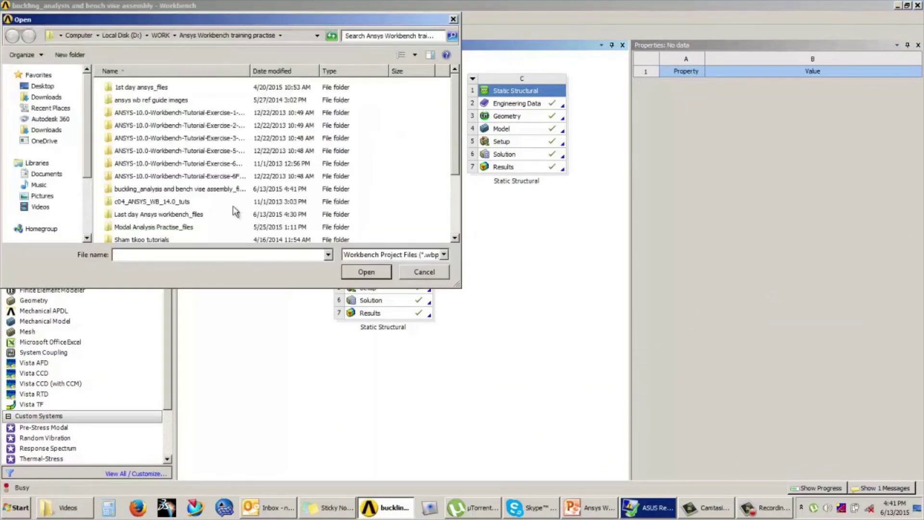
scroll(455, 202, down, 3)
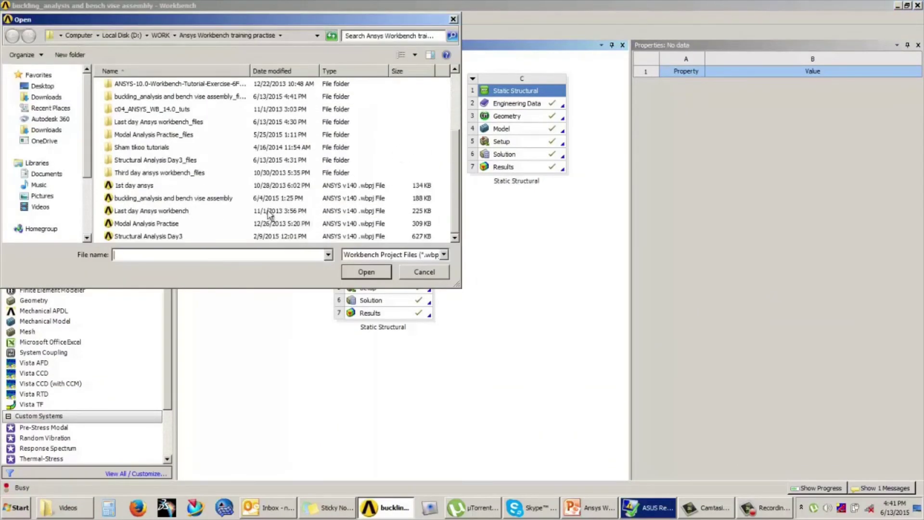
click(211, 199)
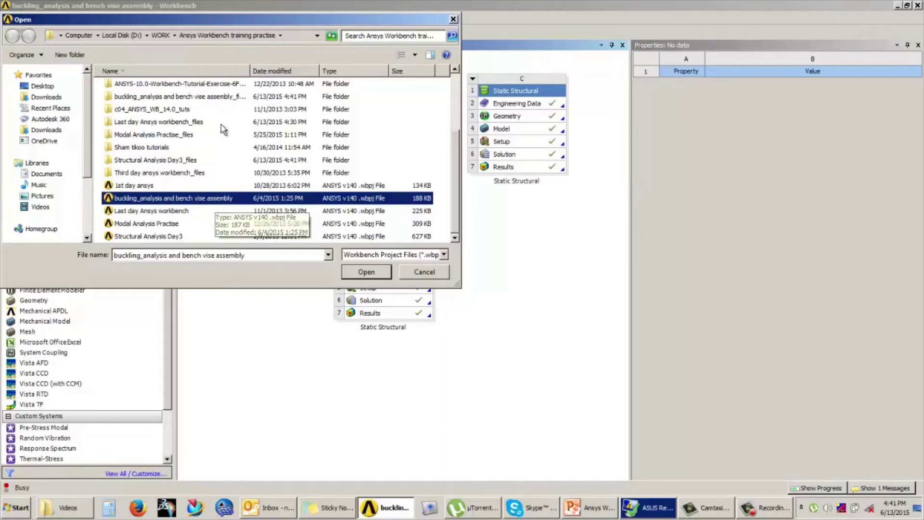
click(217, 98)
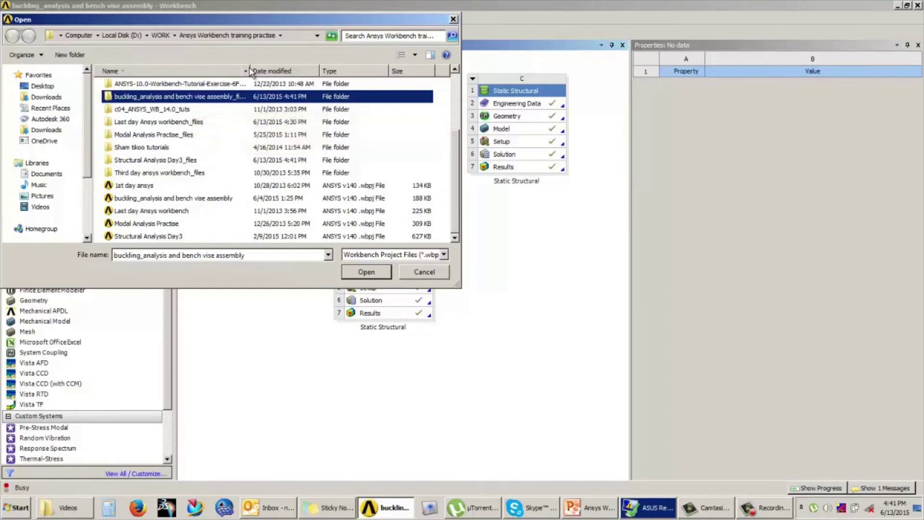
drag(250, 71, 293, 71)
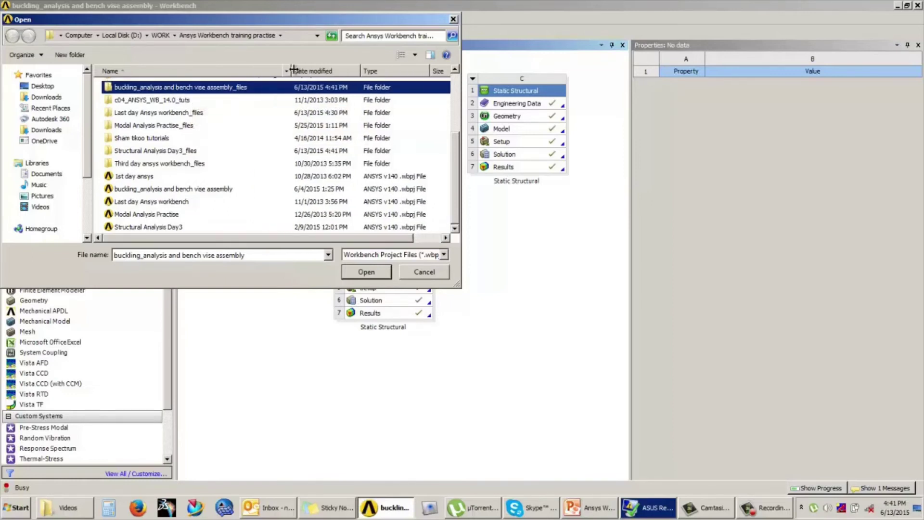
- Look inside the project's _files folder at the user_files and dp0 subfolders, and leave without opening anything
double_click(213, 90)
click(124, 101)
double_click(124, 103)
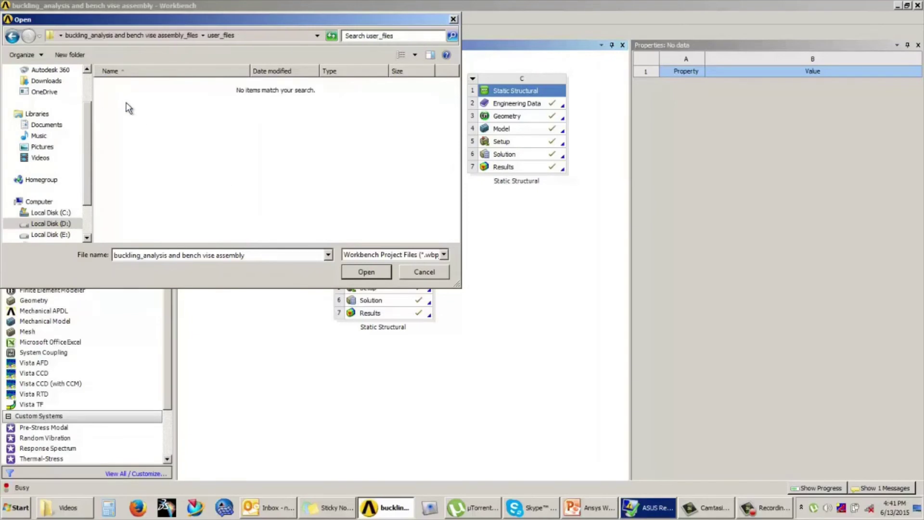
click(13, 36)
double_click(121, 88)
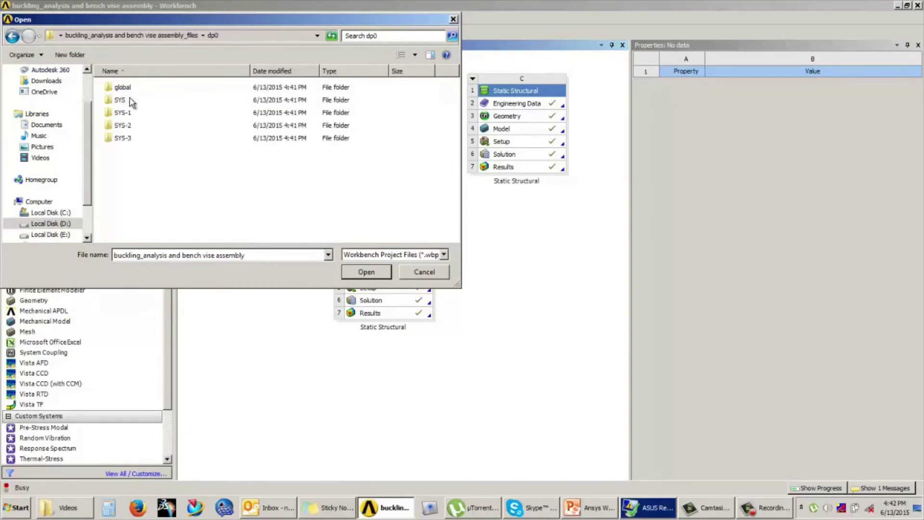
click(12, 37)
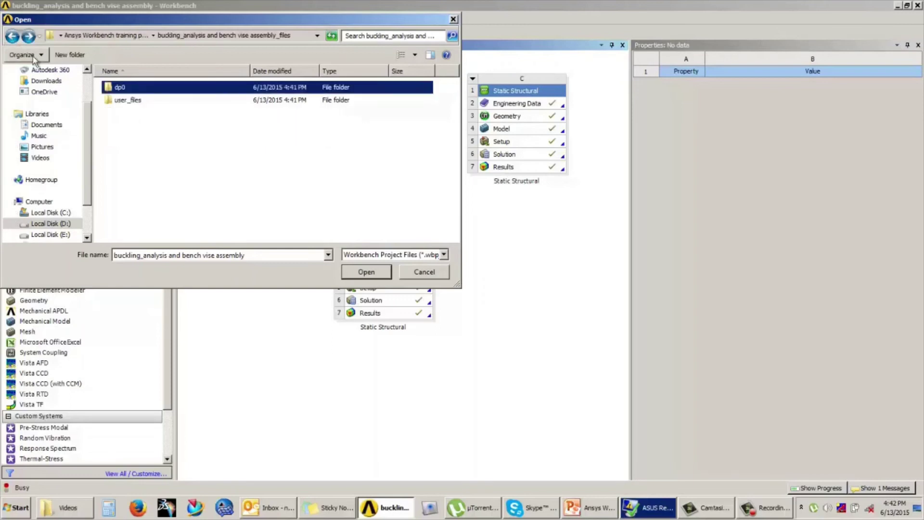
click(423, 273)
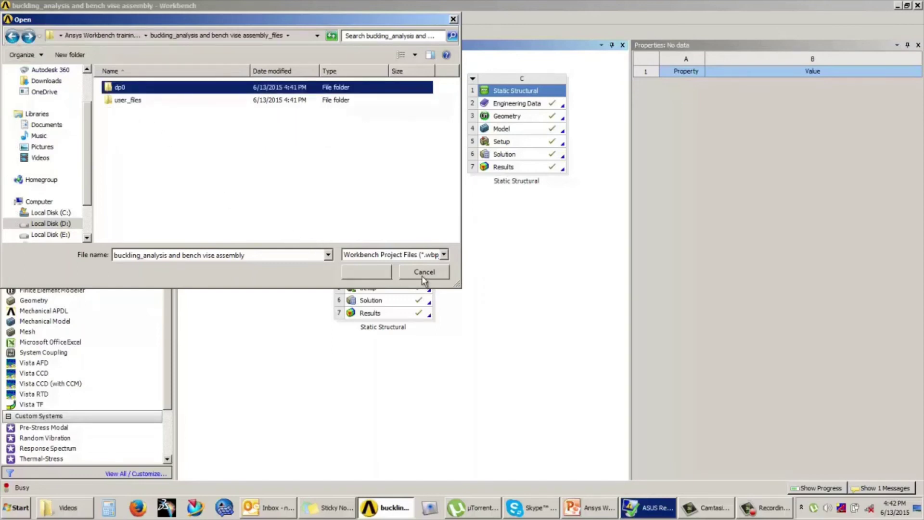
- Switch to Windows Explorer, open D:\WORK\Ansys Workbench training practise and select the "buckling_analysis and bench vise assembly" project file
click(898, 6)
click(897, 8)
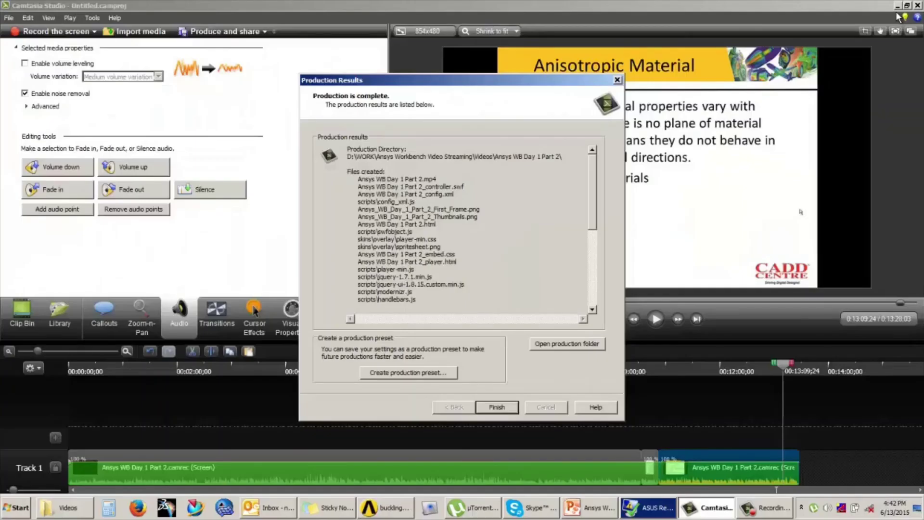
click(897, 7)
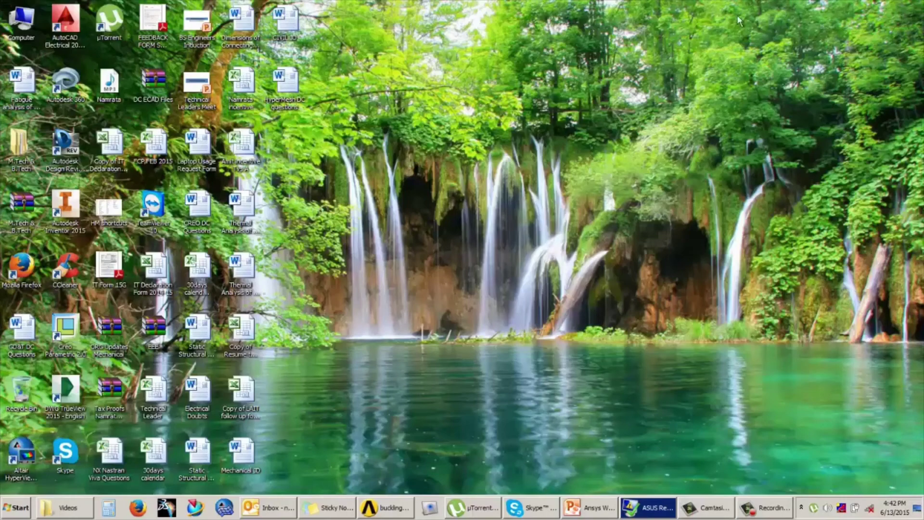
double_click(16, 26)
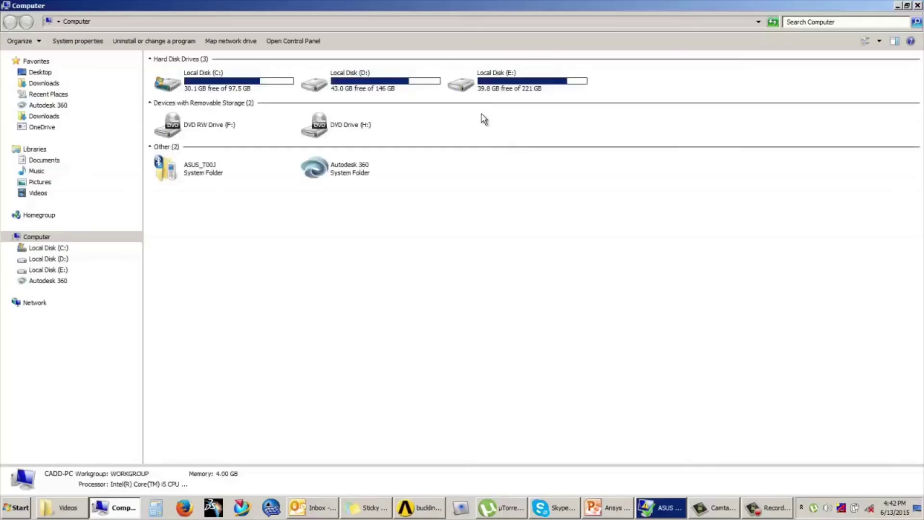
double_click(337, 80)
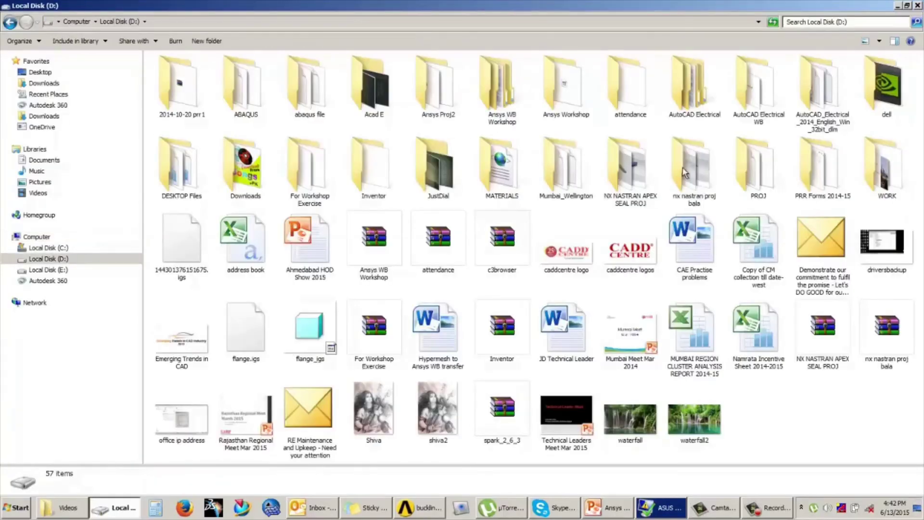
double_click(900, 166)
click(380, 107)
double_click(380, 107)
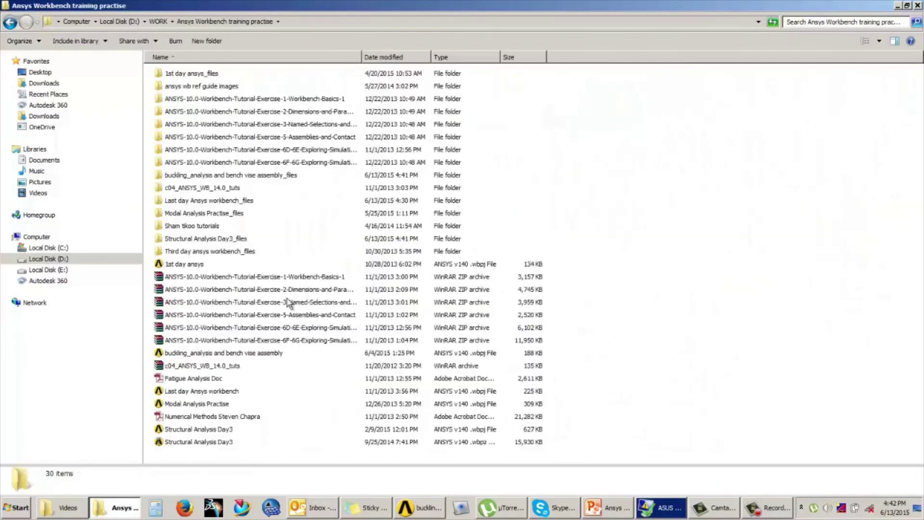
click(201, 358)
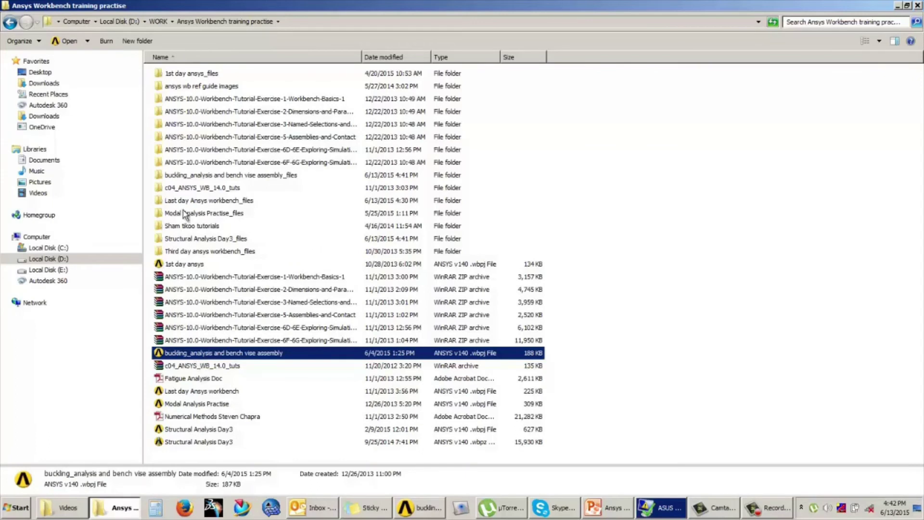
- Look inside the "buckling_analysis and bench vise assembly_files" folder and its user_files subfolder, returning to the project's _files folder
double_click(201, 176)
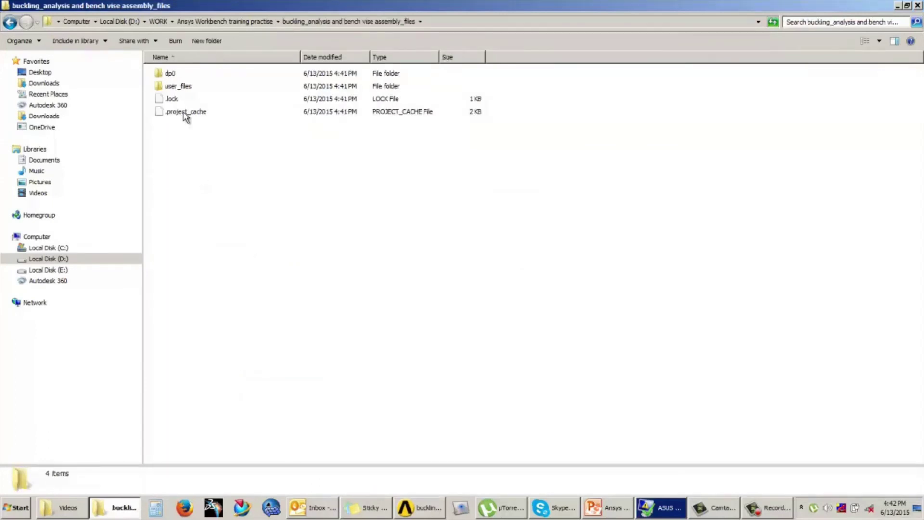
double_click(183, 87)
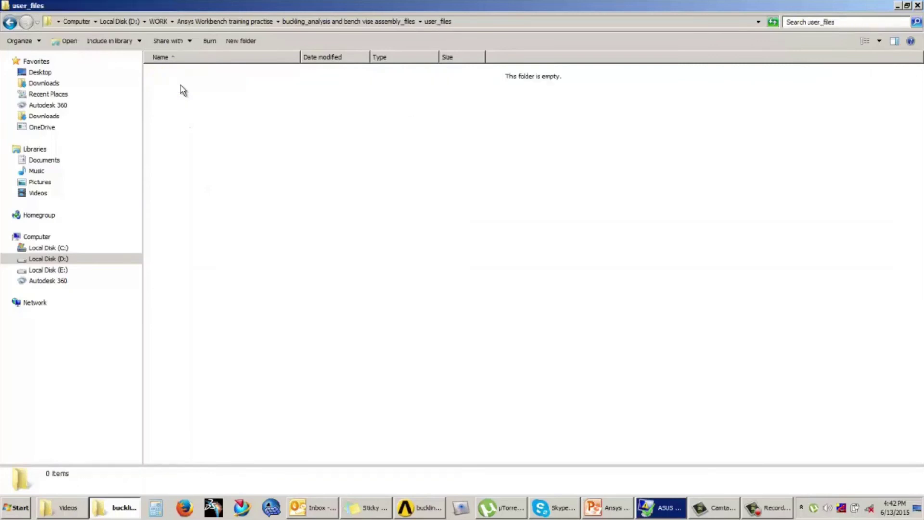
click(10, 22)
click(346, 179)
click(897, 6)
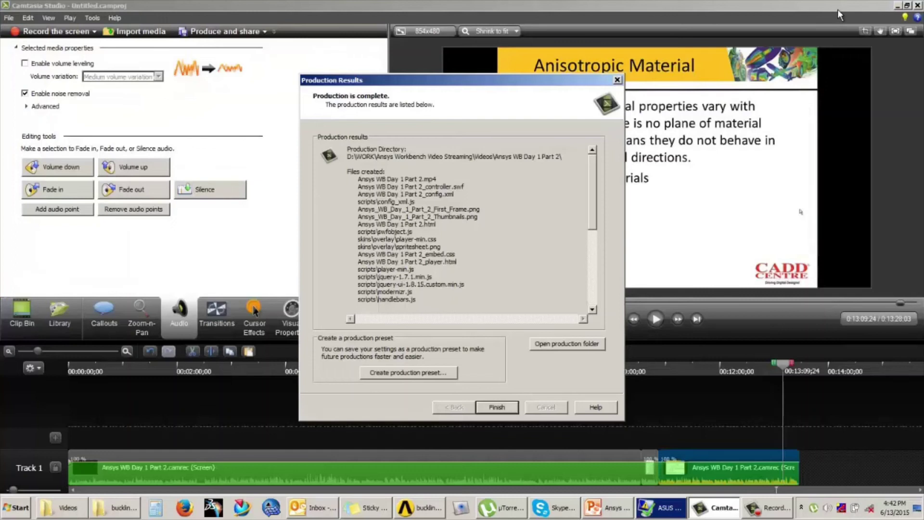
key(super+d)
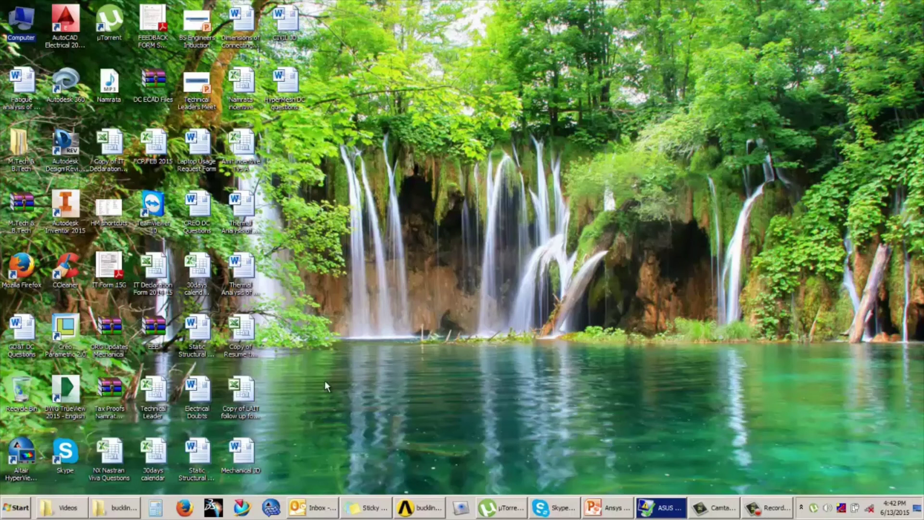
click(118, 507)
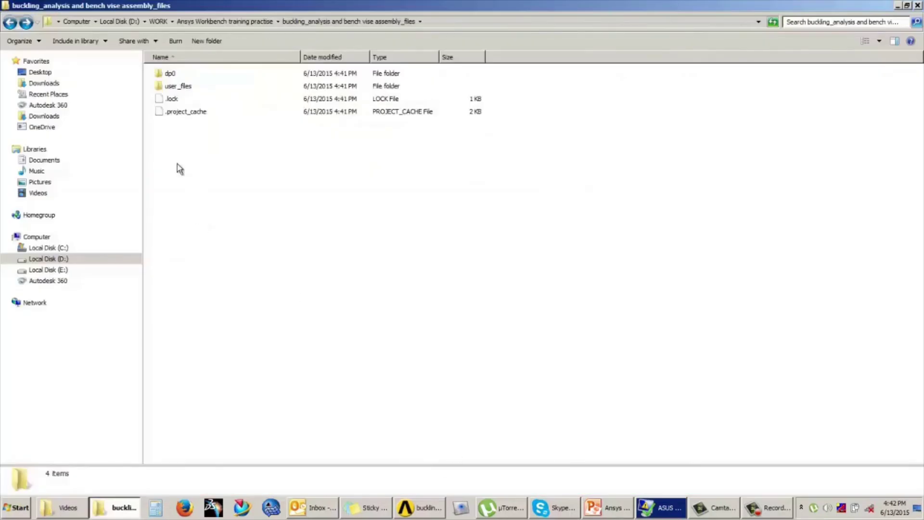
- Return to the training folder and compare the "buckling_analysis and bench vise assembly" project file with its matching _files folder
click(9, 22)
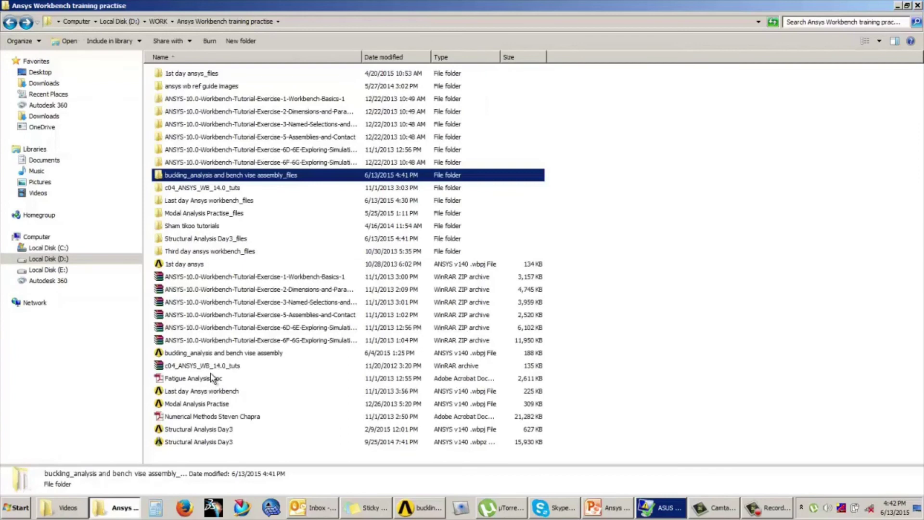
click(228, 356)
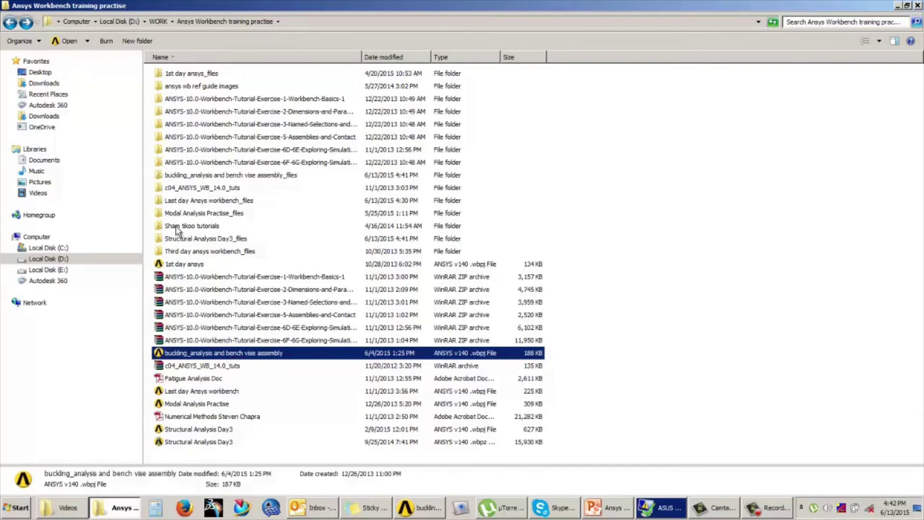
click(200, 175)
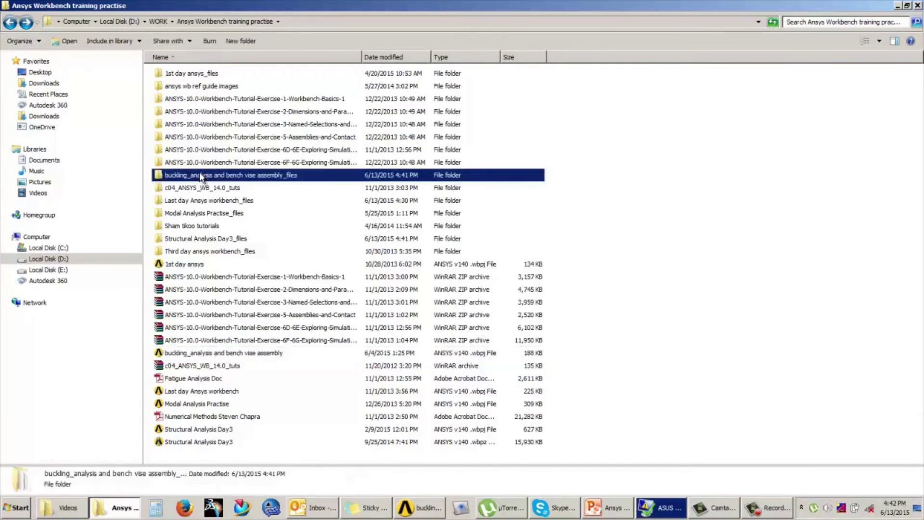
click(595, 269)
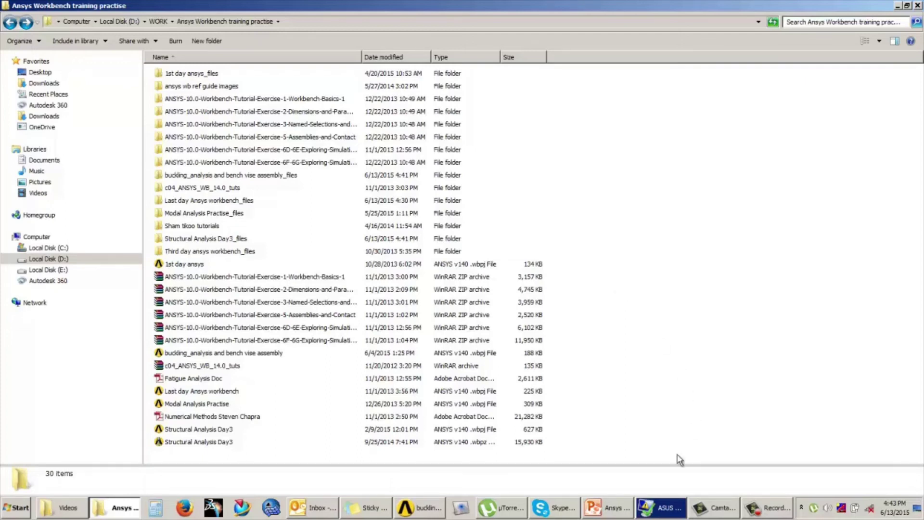
- Switch to Workbench and examine the archive name and the Workbench Project Archive (*.wbpz) type for the current project, without saving the archive
click(415, 509)
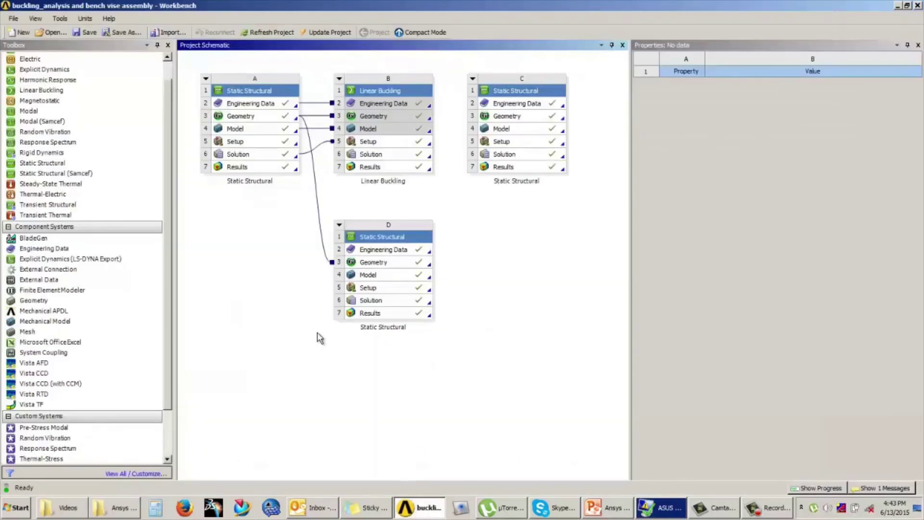
click(14, 18)
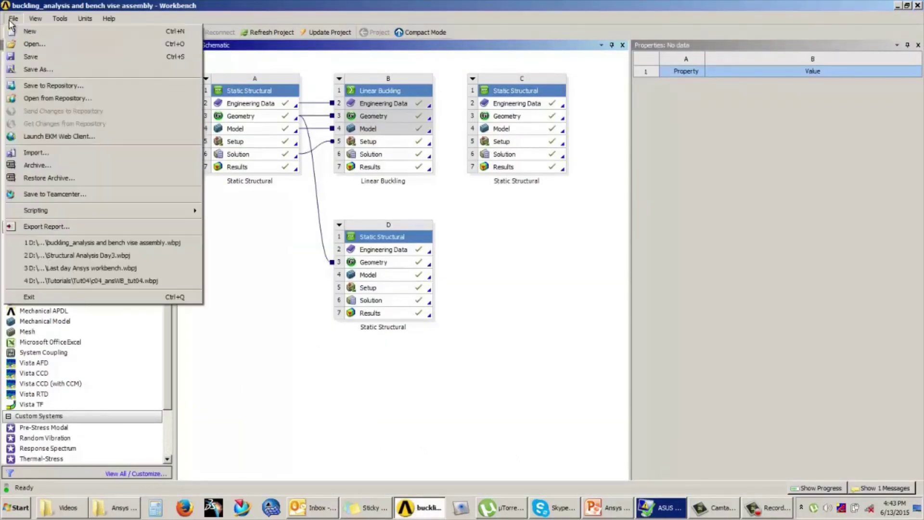
click(54, 169)
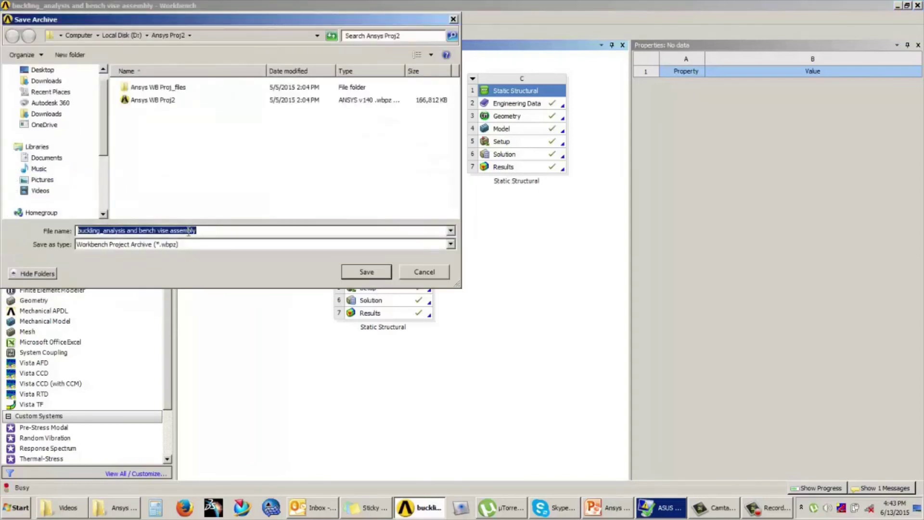
drag(205, 231, 75, 230)
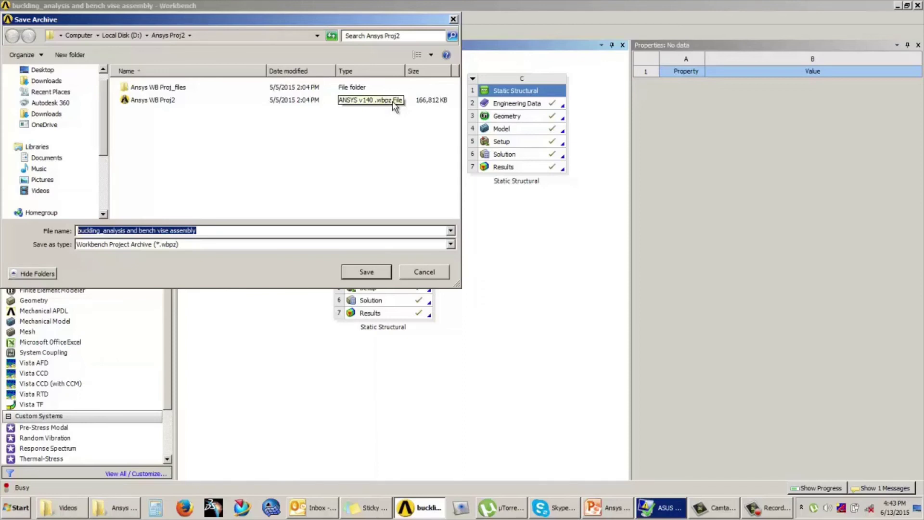
click(378, 155)
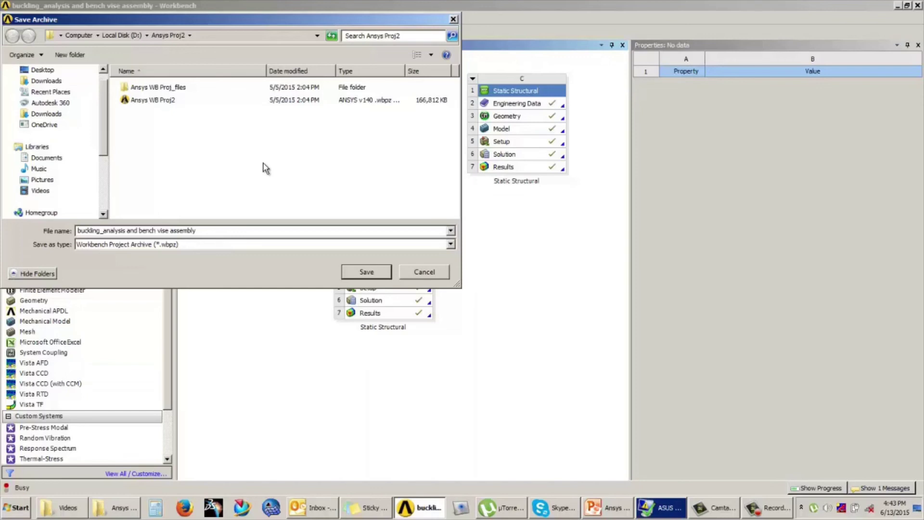
click(433, 276)
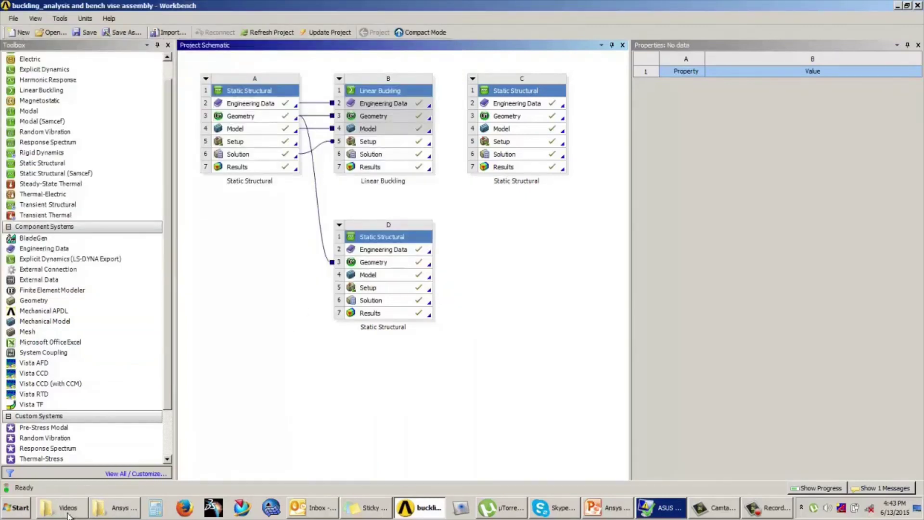
- Switch to Windows Explorer and find the "Structural Analysis Day3" .wbpz archive in the training folder
click(118, 508)
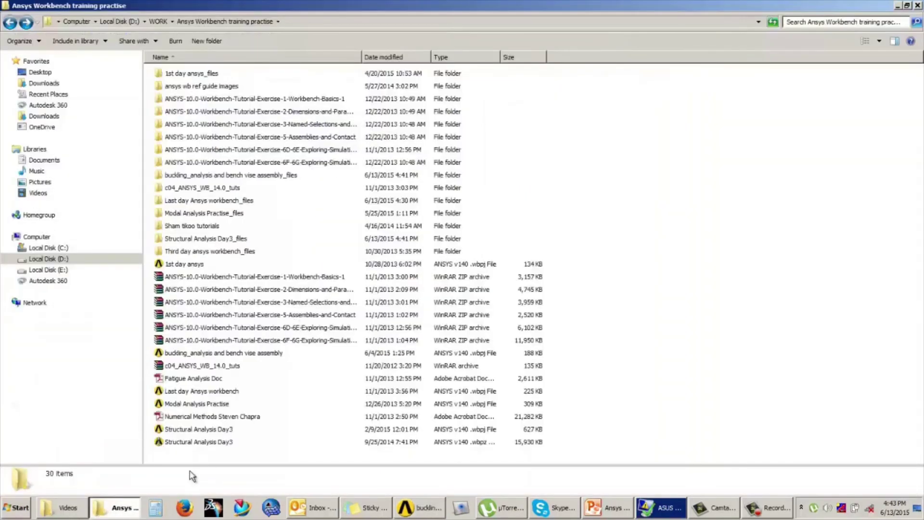
click(189, 441)
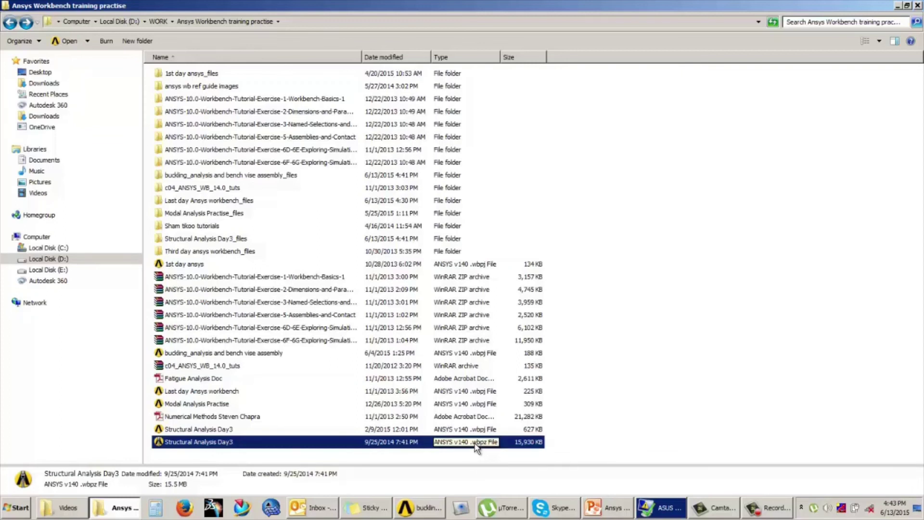
click(647, 414)
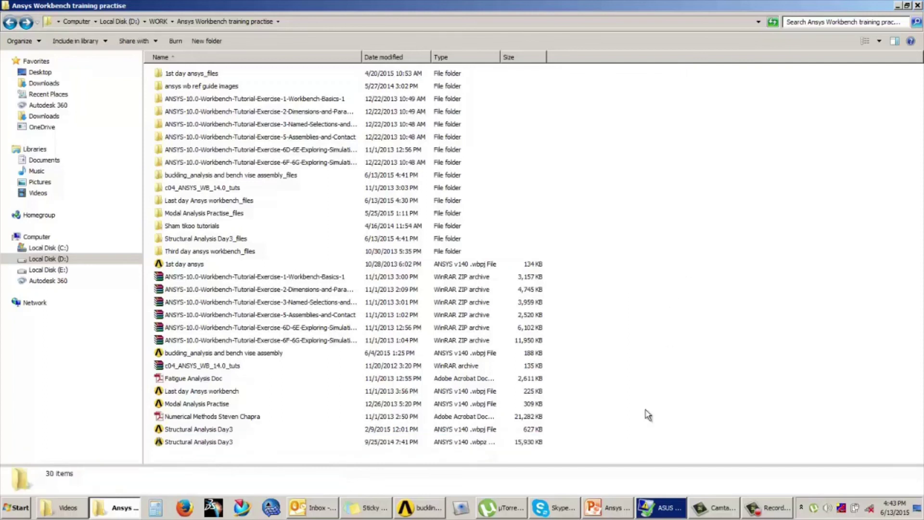
- Switch to Workbench, start a new project and choose the "Structural Analysis Day3" archive from the training folder to restore
click(410, 510)
click(17, 33)
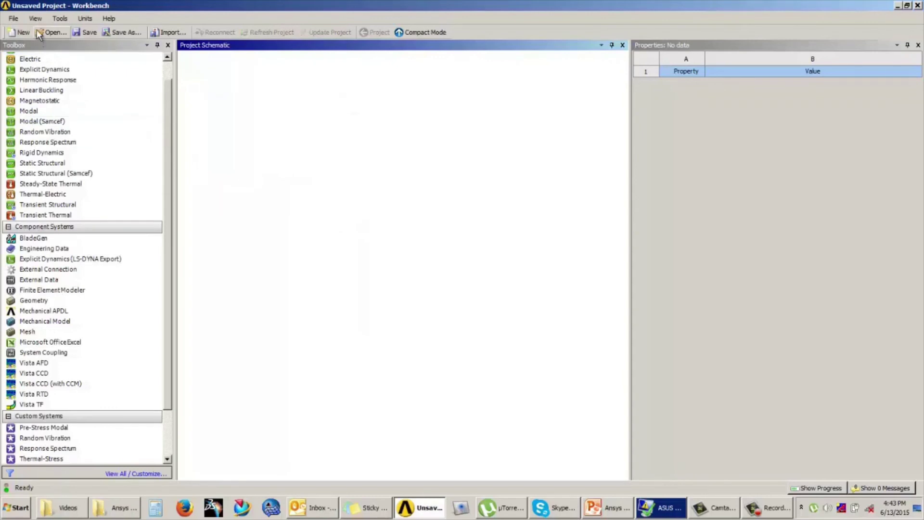
click(13, 18)
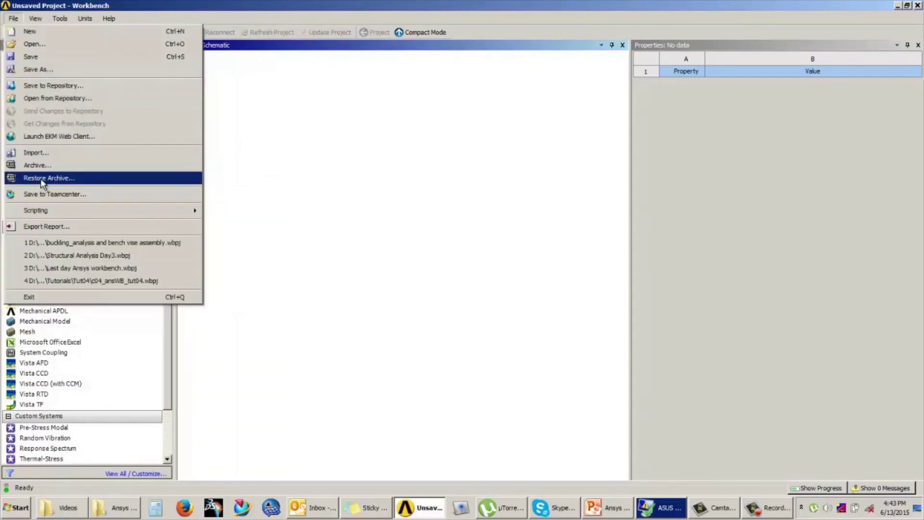
click(83, 177)
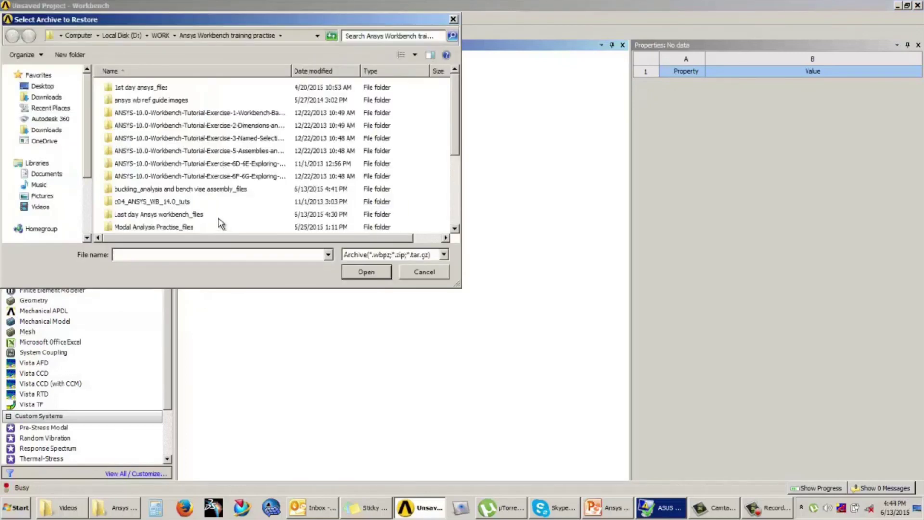
drag(457, 92, 455, 166)
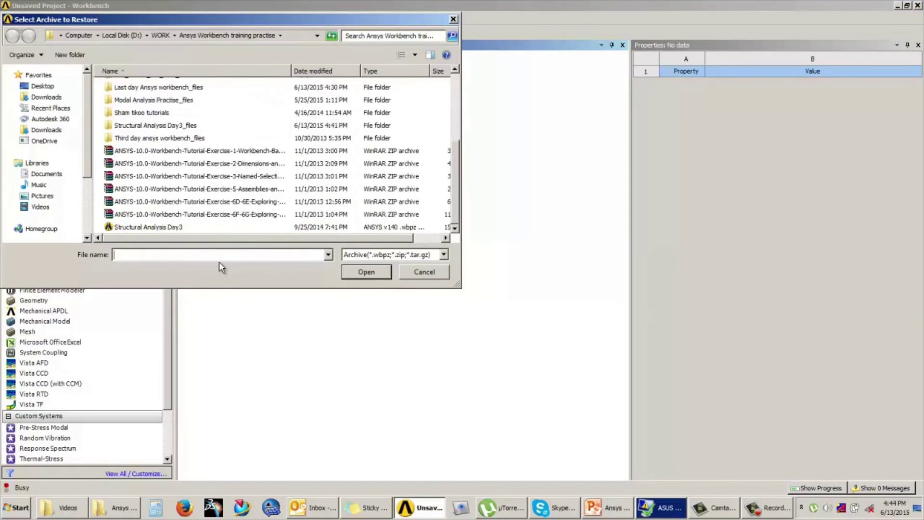
click(174, 227)
click(360, 272)
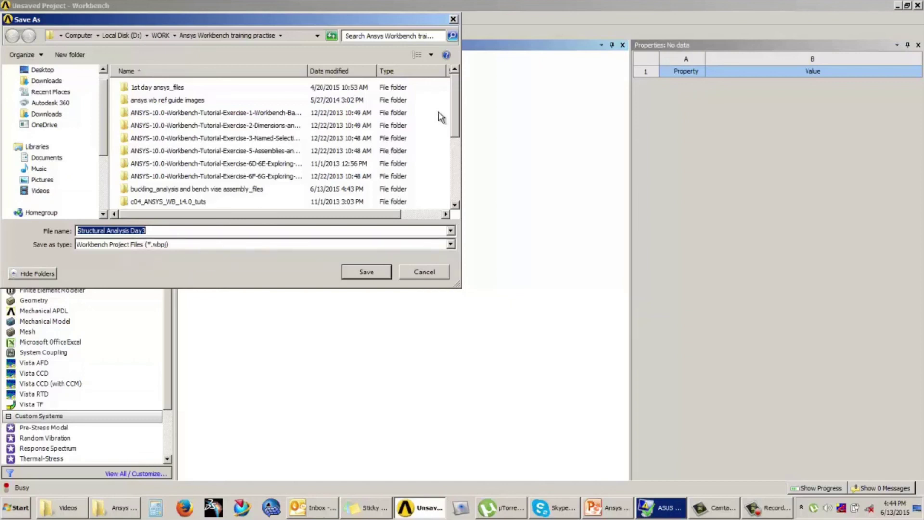
- Save the restored project as "Structural Analysis Day3" in the training folder, replacing the existing project
scroll(458, 108, down, 1)
scroll(458, 106, up, 1)
click(367, 271)
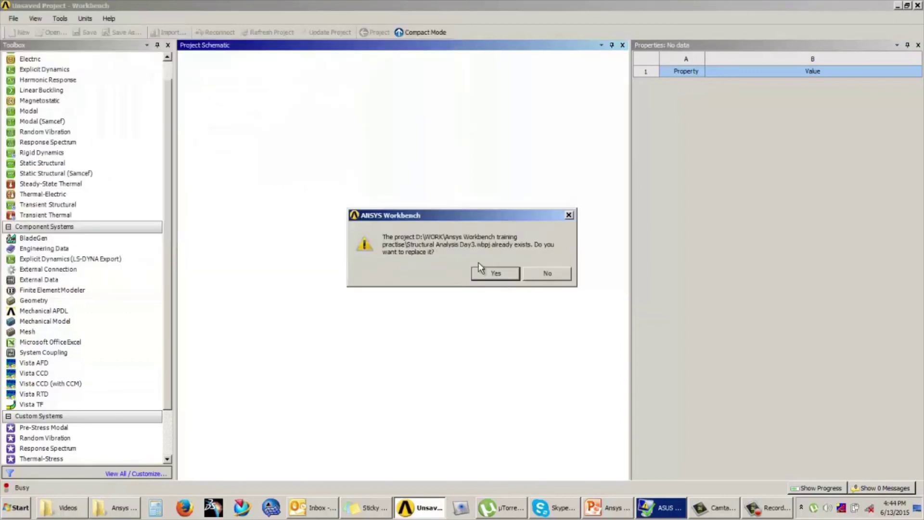
click(494, 274)
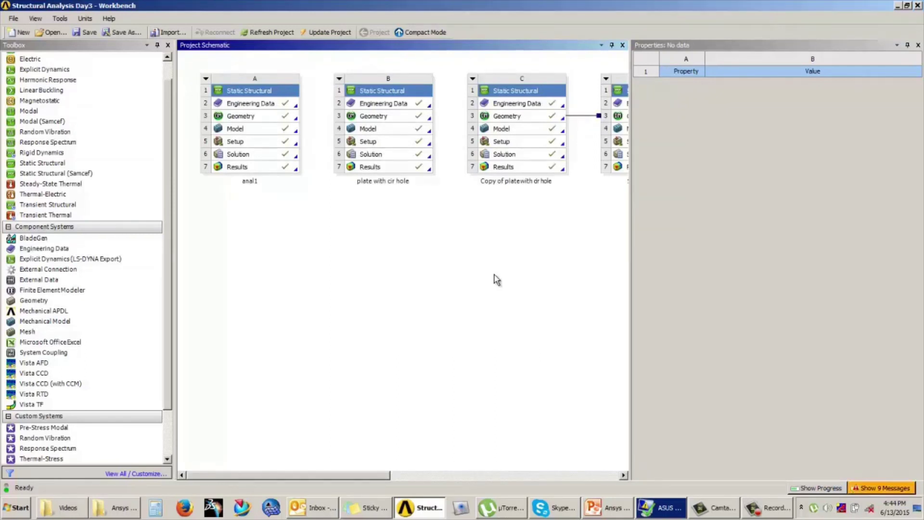
click(781, 509)
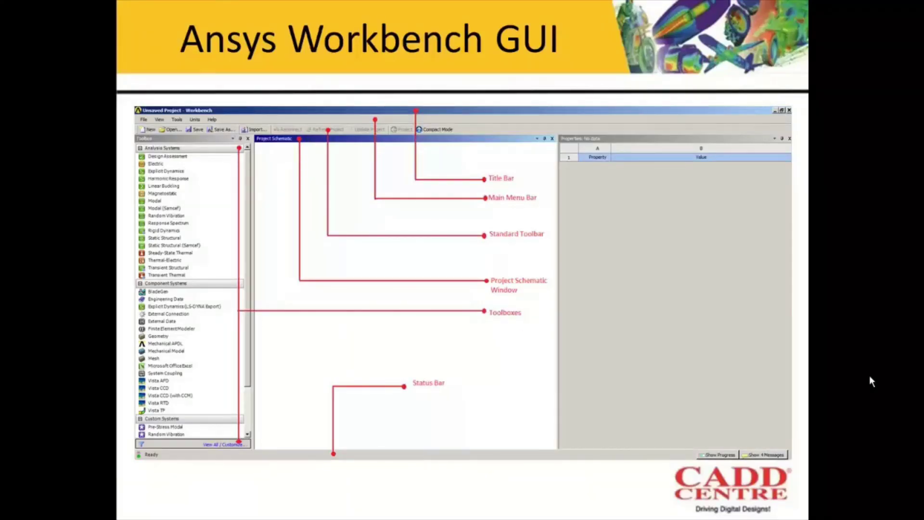
key(Right)
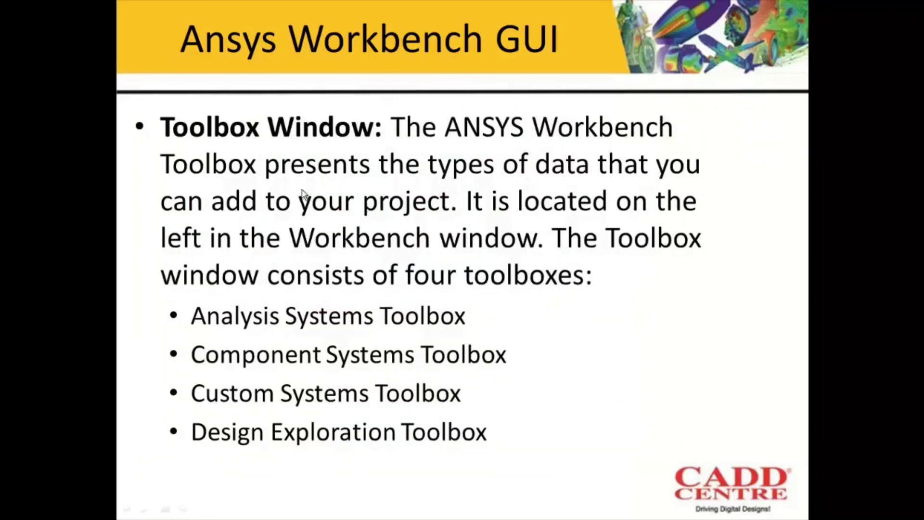
key(Right)
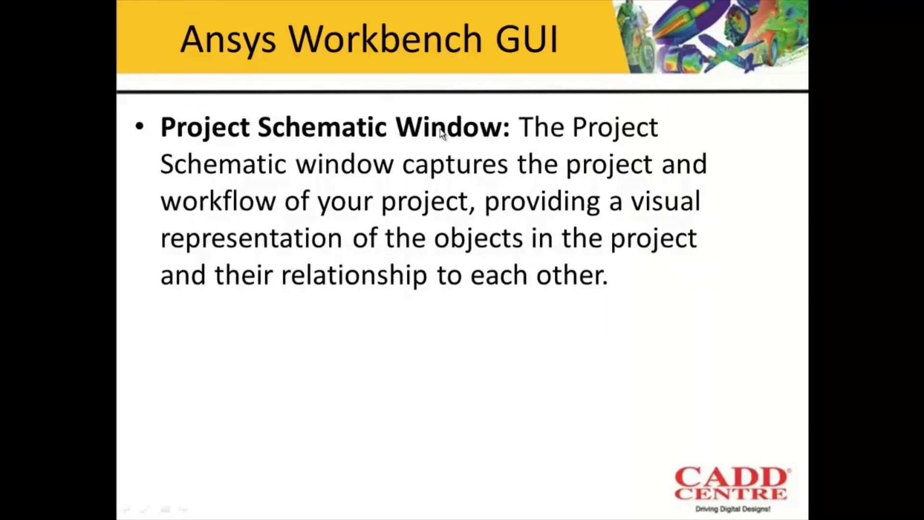
key(Right)
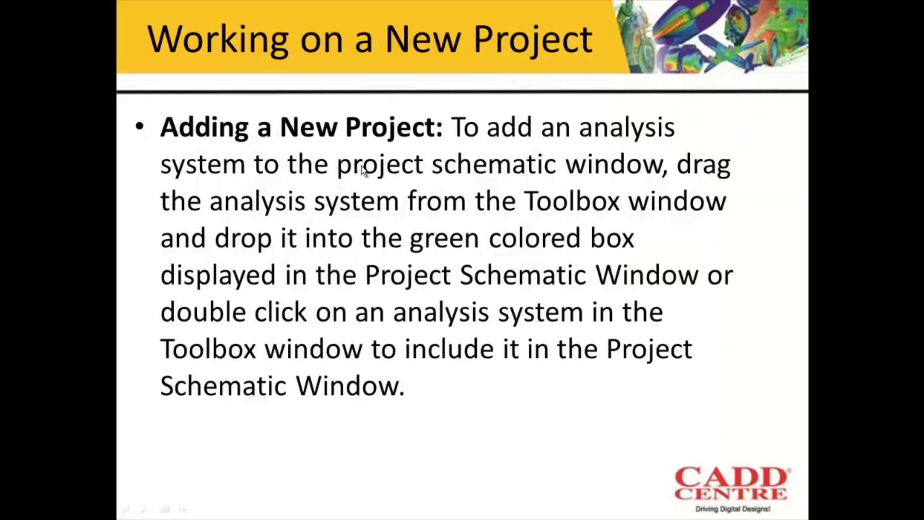
key(Right)
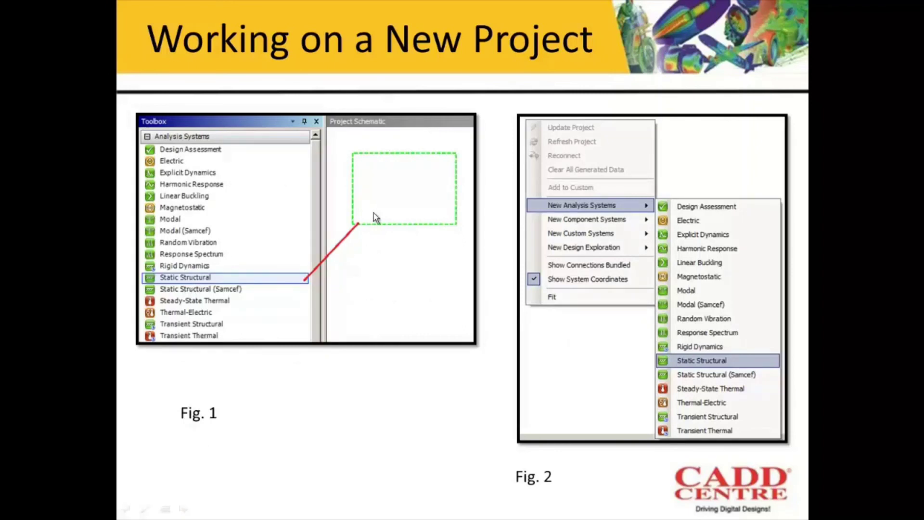
key(Right)
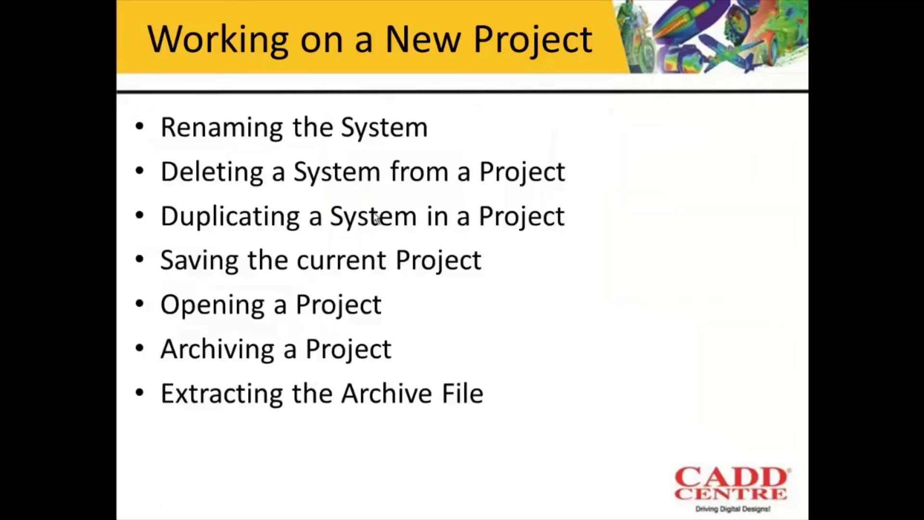